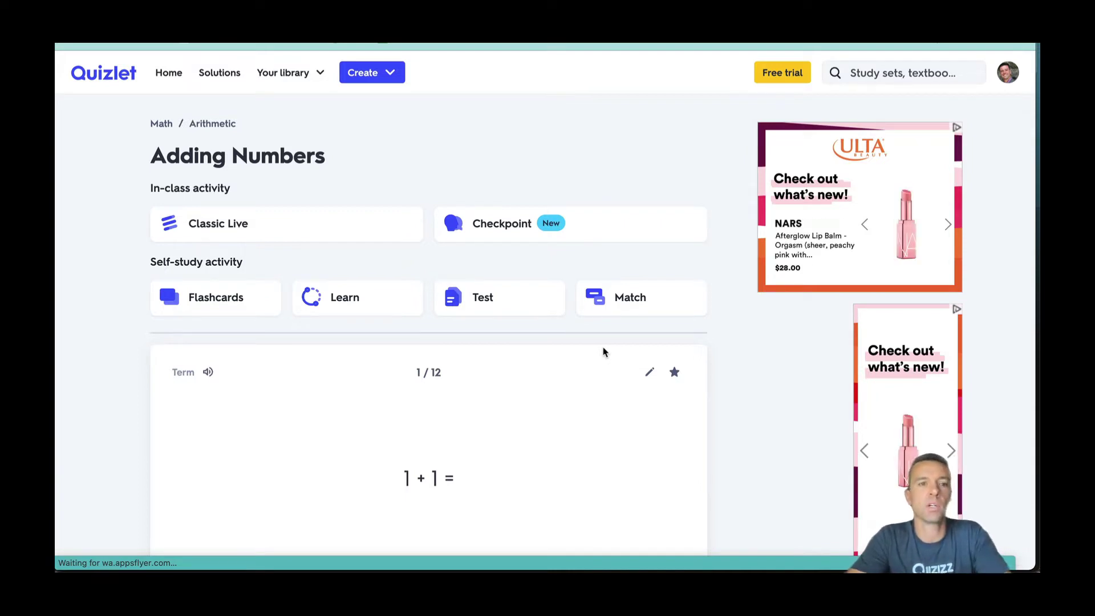
Export the Adding Numbers set from Quizlet and copy its tab-separated term and answer text.
scroll(605, 351, down, 3)
scroll(604, 352, up, 2)
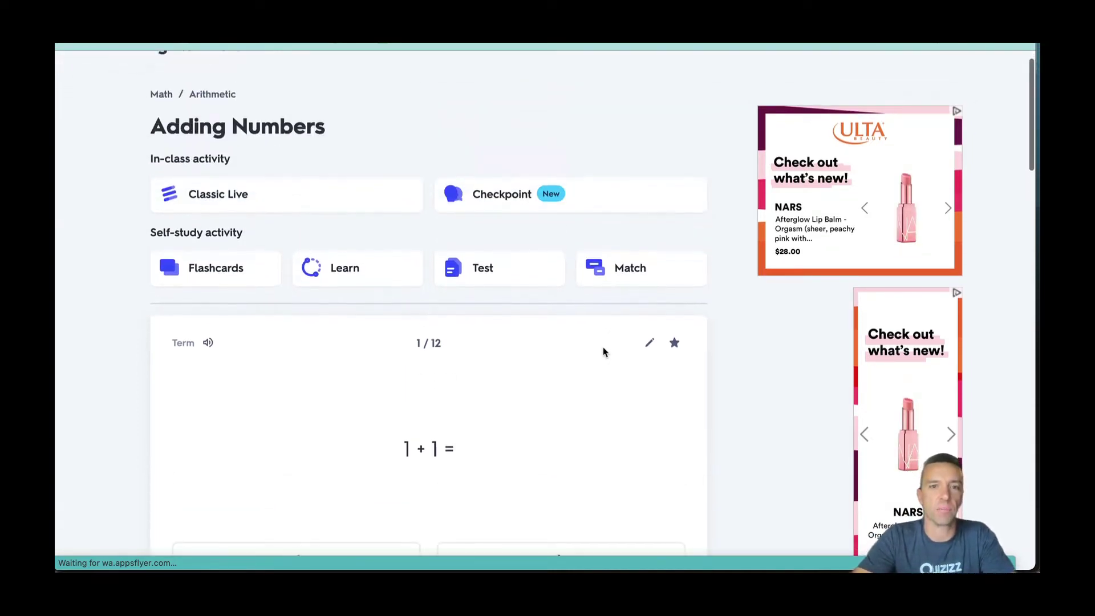
scroll(604, 351, up, 1)
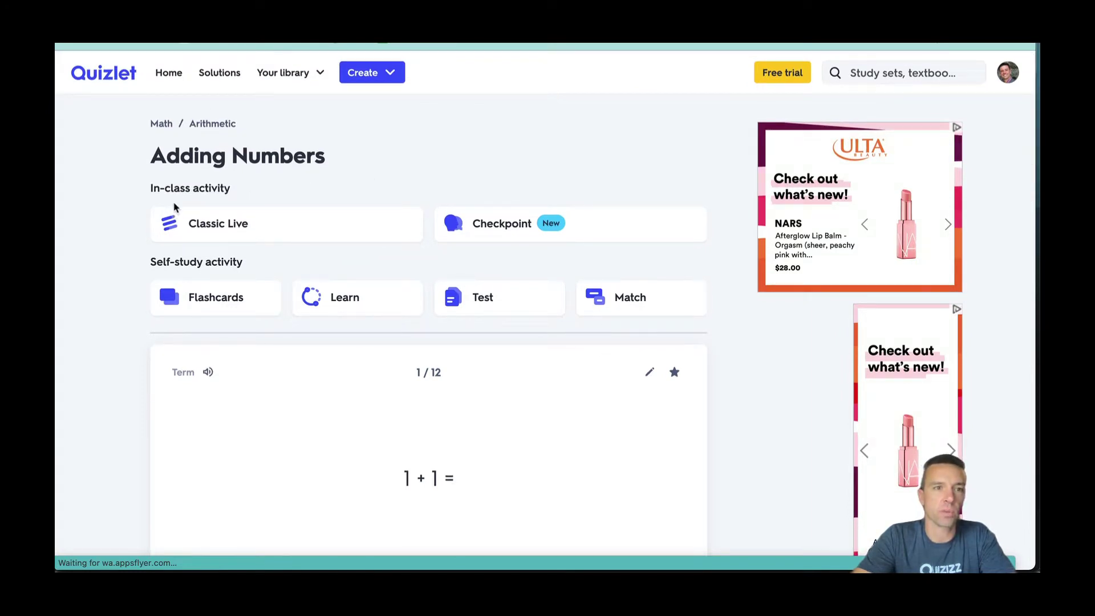
scroll(307, 206, down, 6)
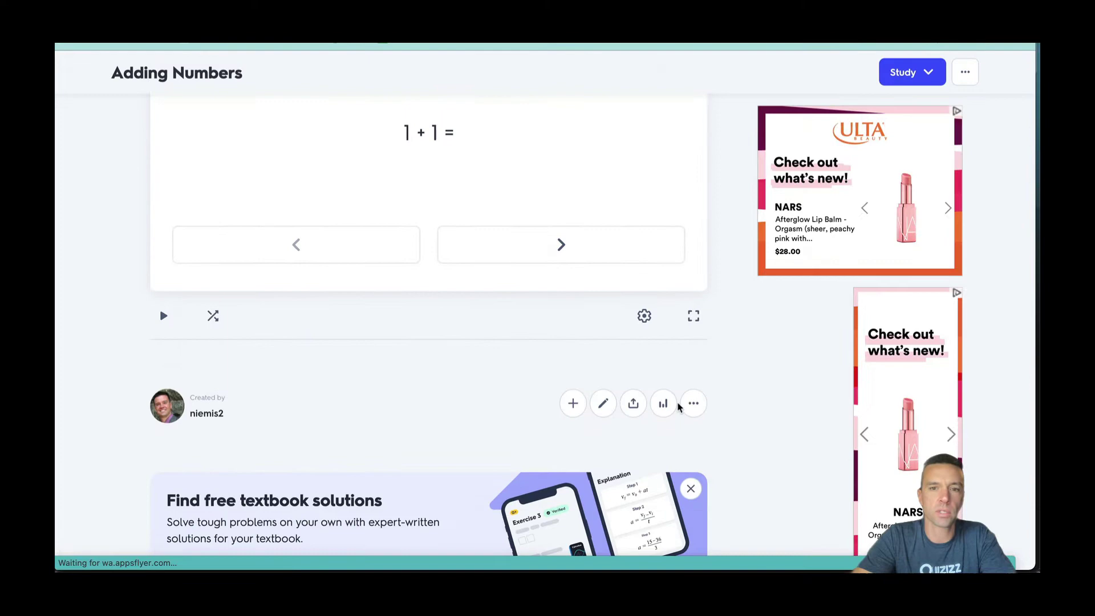
click(692, 404)
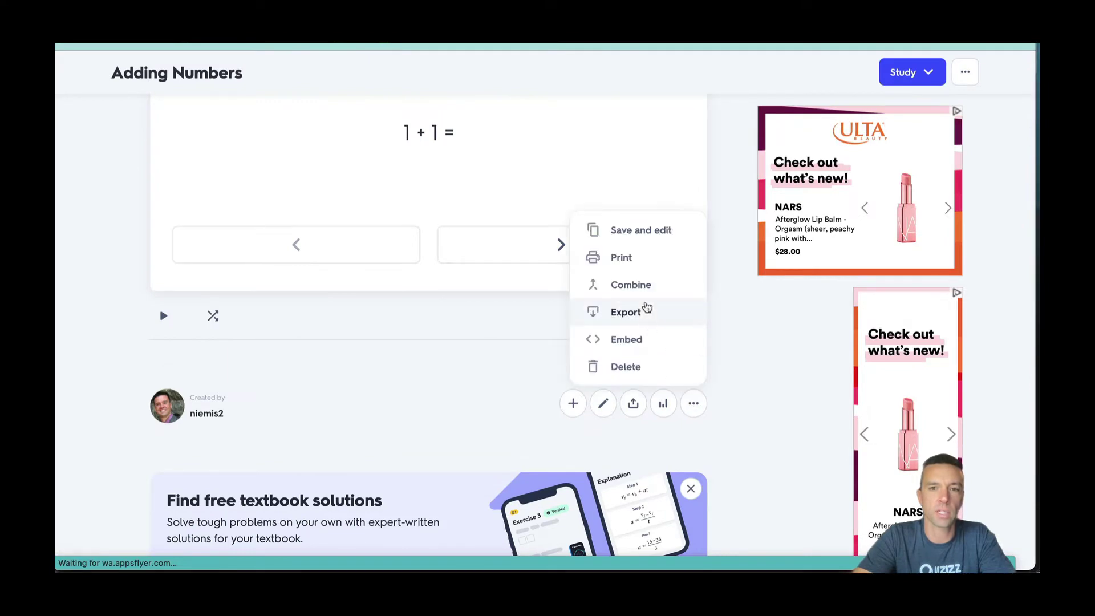
click(640, 318)
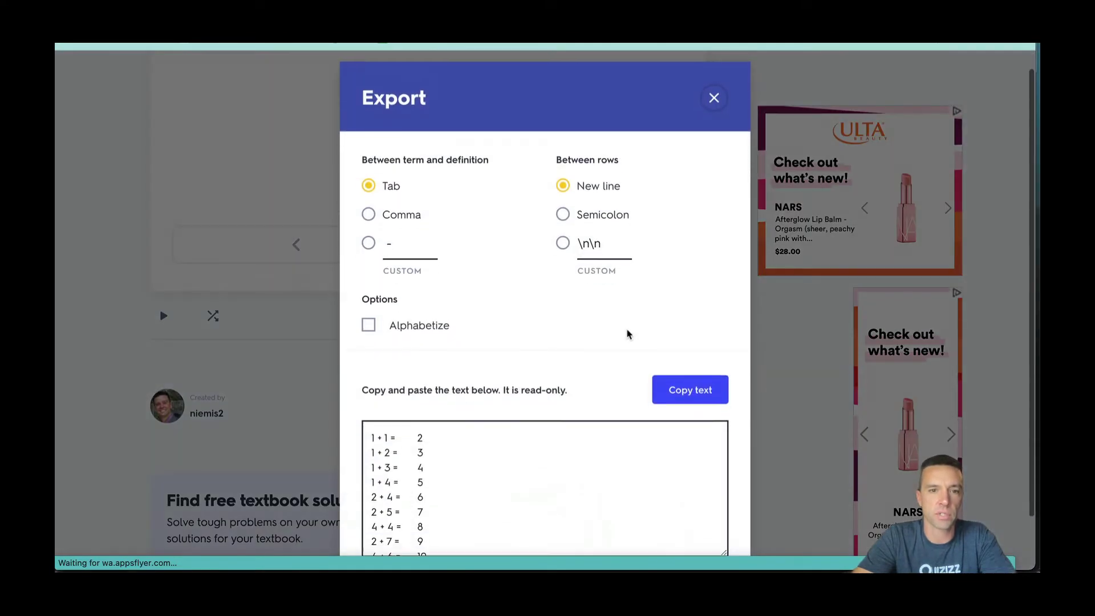
scroll(628, 333, down, 1)
click(536, 387)
scroll(536, 371, down, 1)
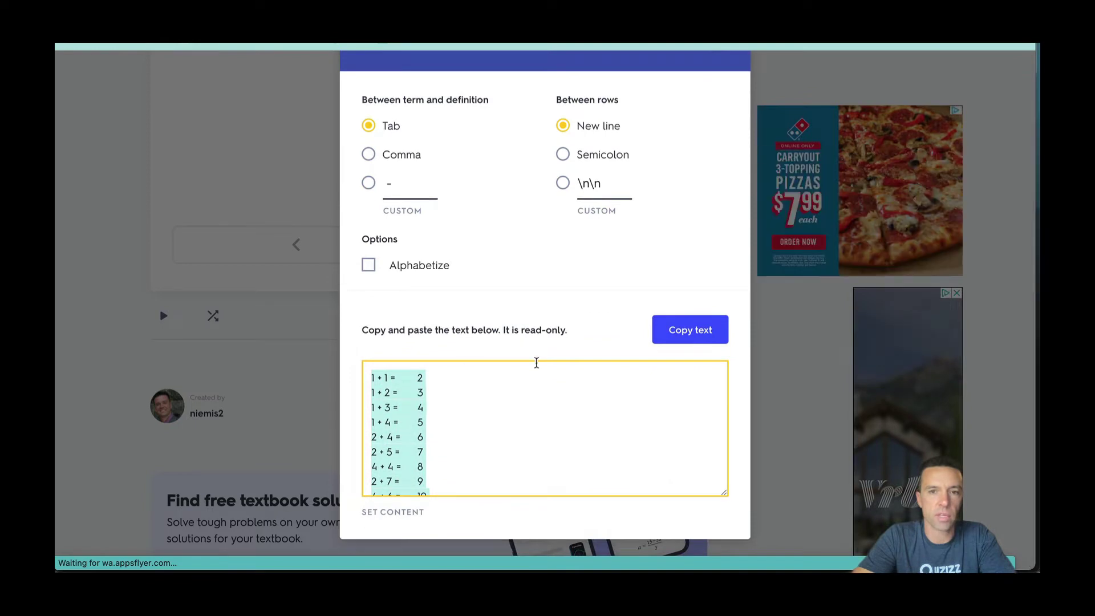
click(699, 338)
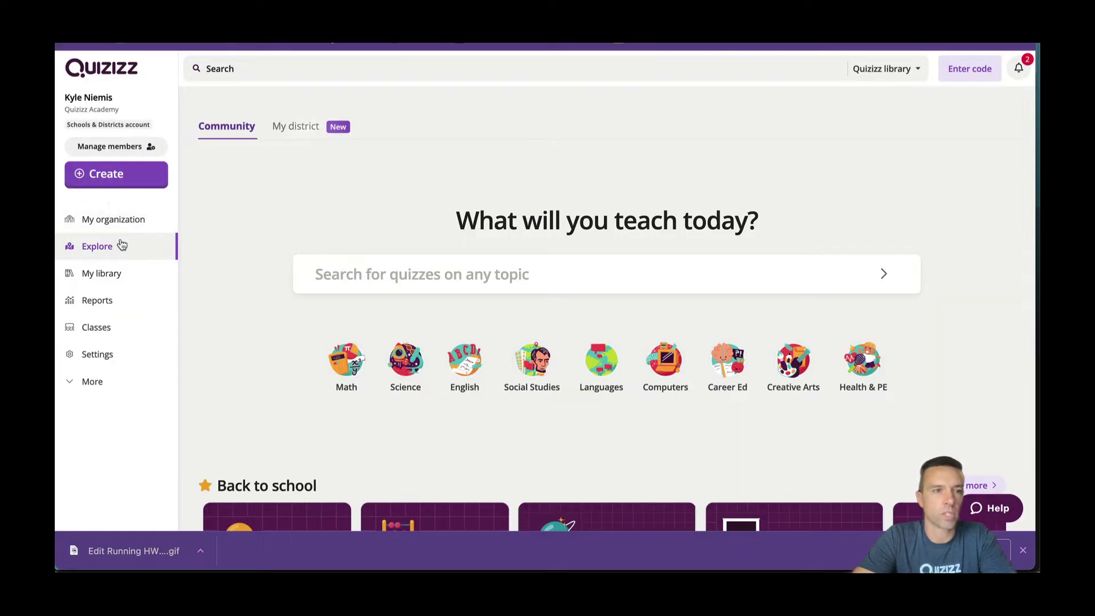
From My library, open the Testing Import quiz and download and open the sample import template.
click(108, 274)
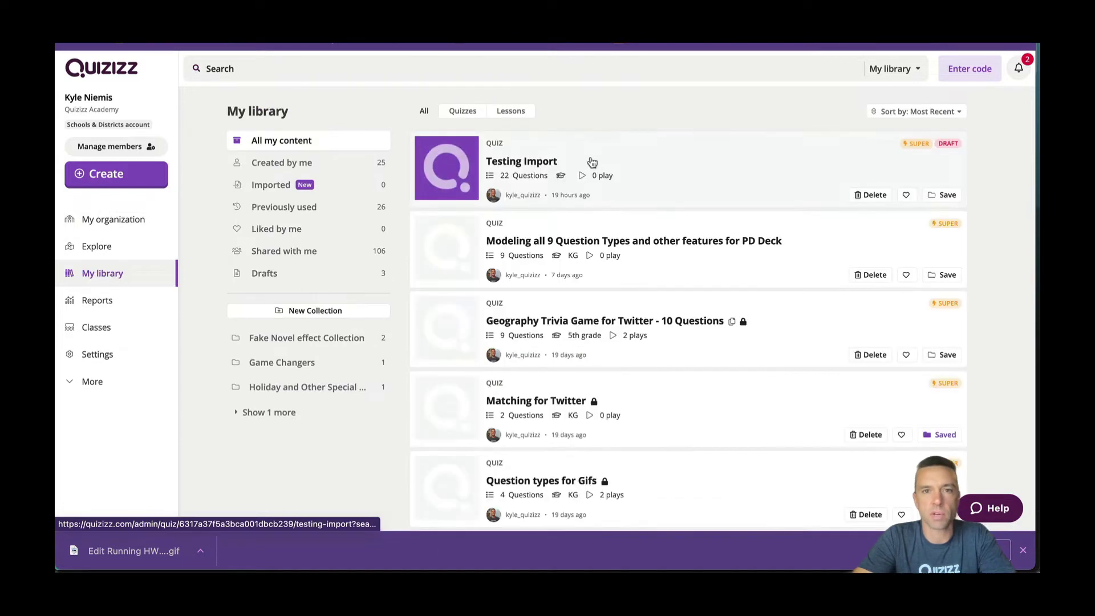
click(618, 147)
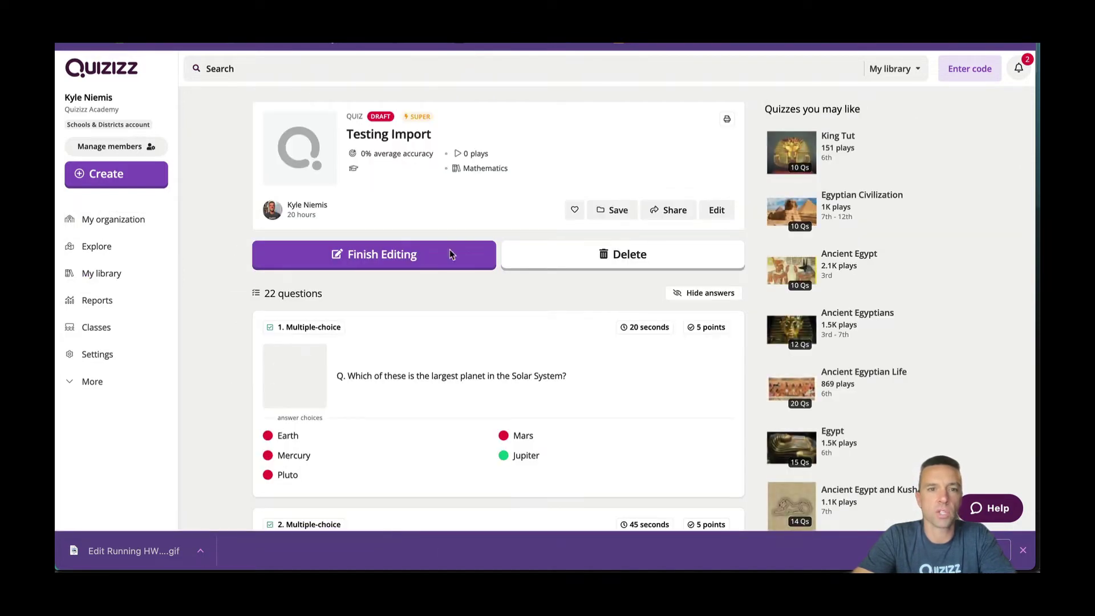
click(419, 257)
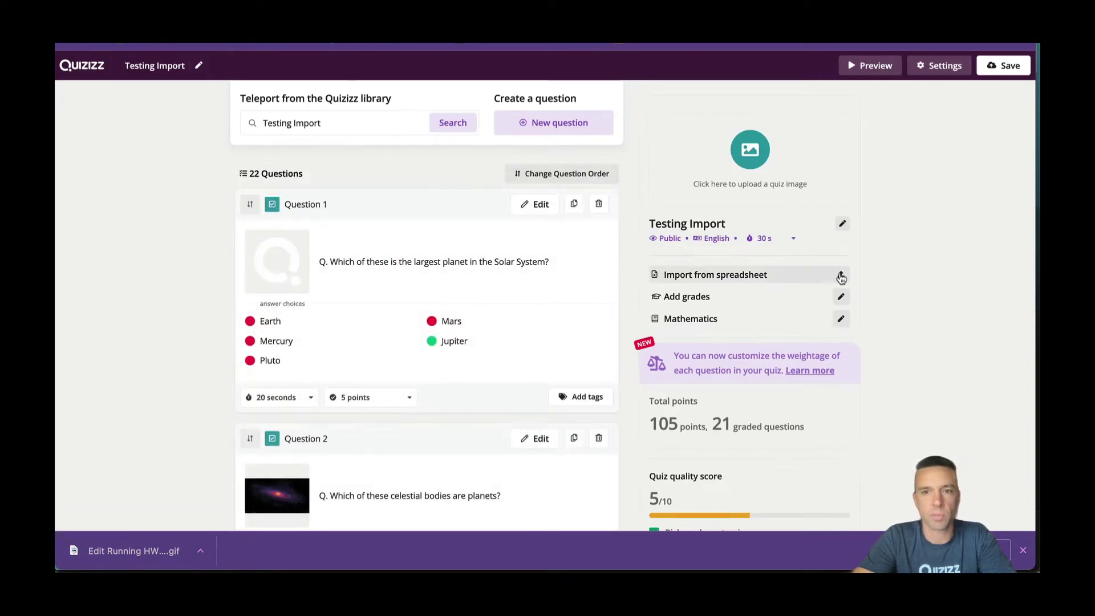
click(840, 276)
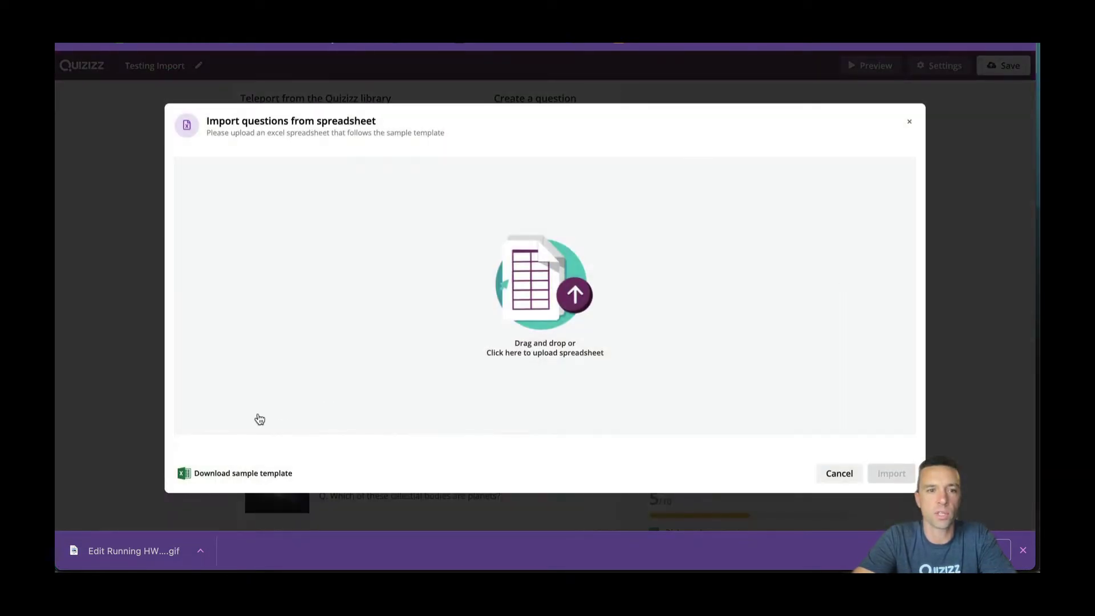
click(258, 478)
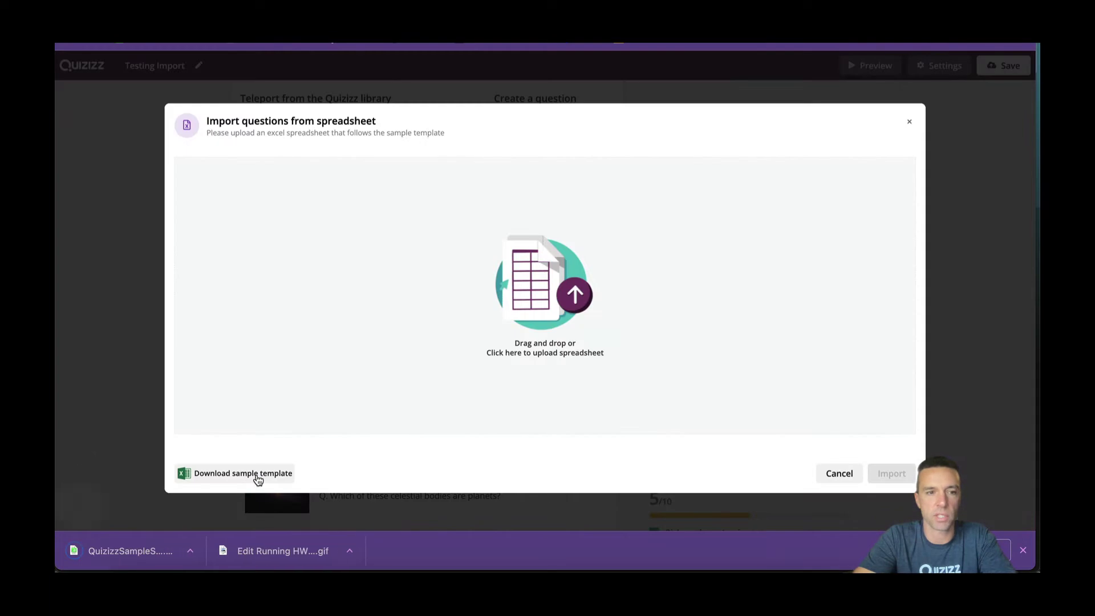
click(107, 553)
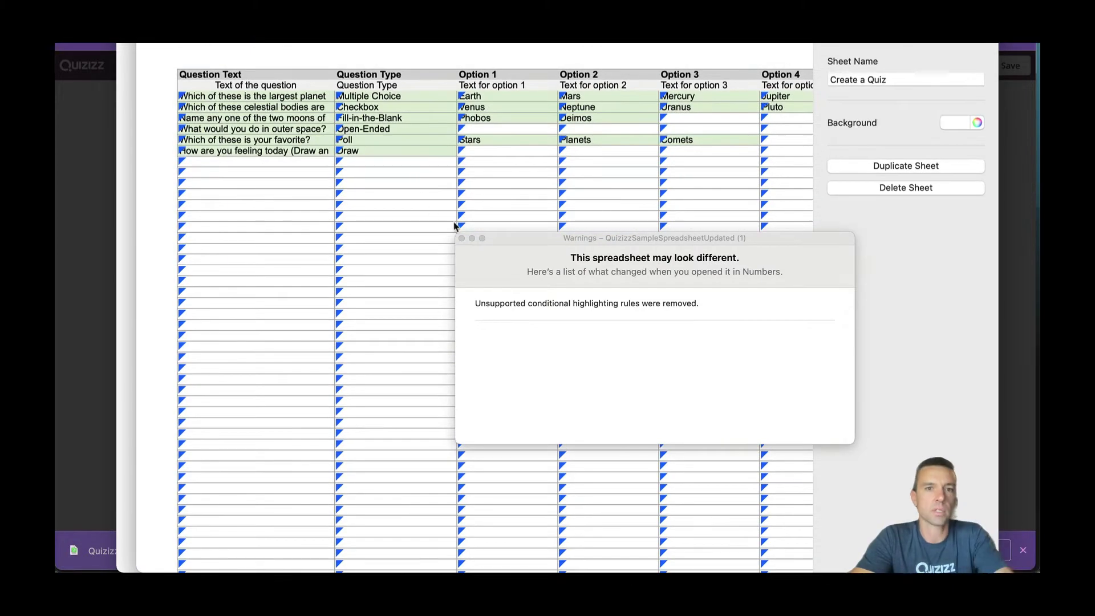
Dismiss the warning, paste the twelve addition flashcards starting at cell A3, and select the column B answers.
click(461, 239)
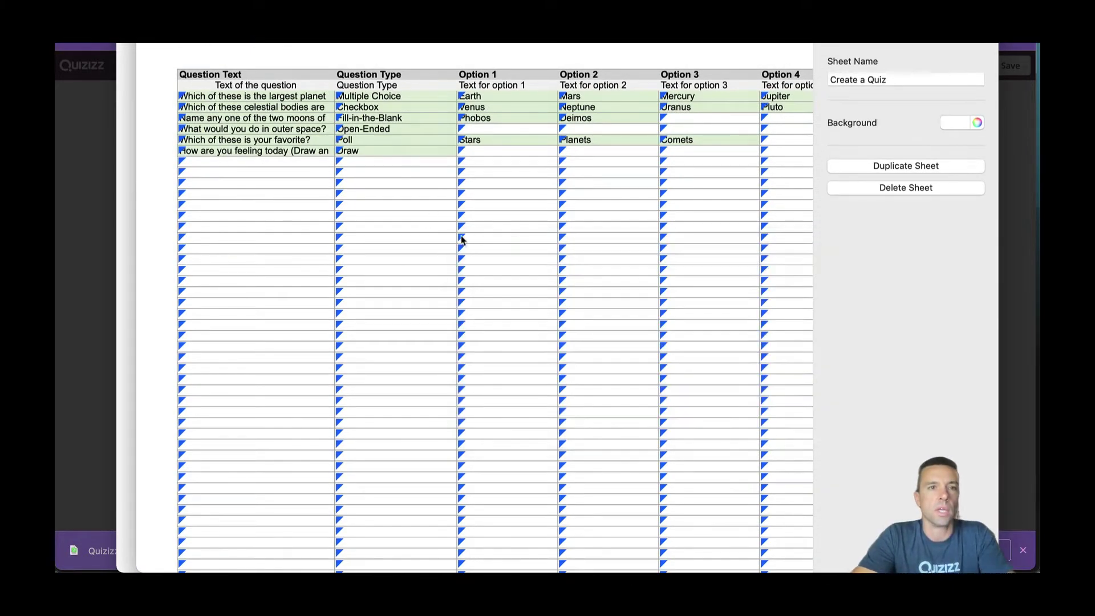
click(231, 100)
key(super+v)
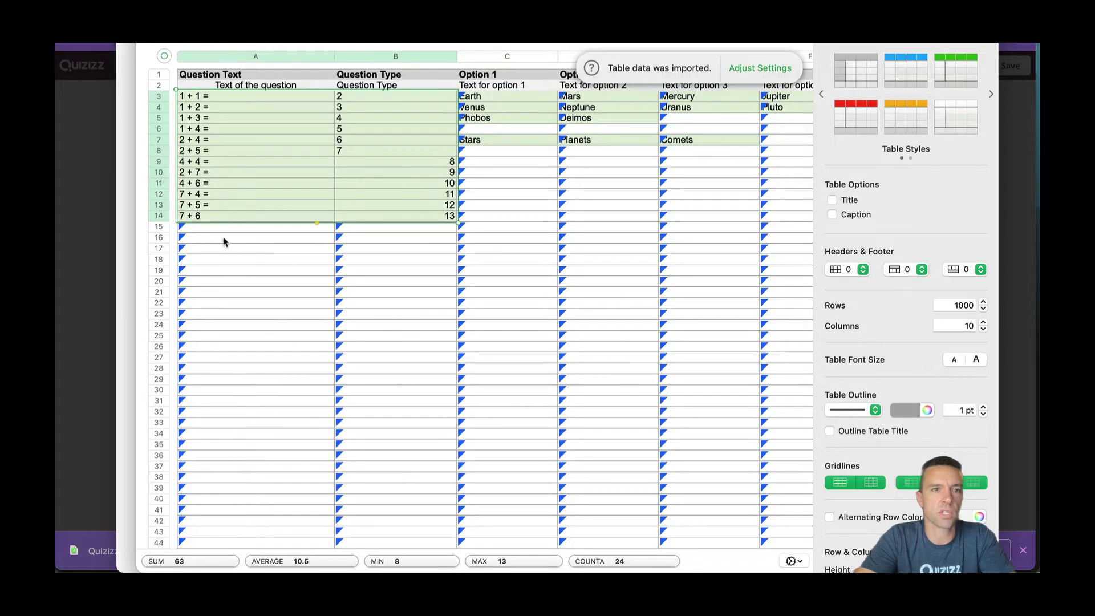
click(251, 258)
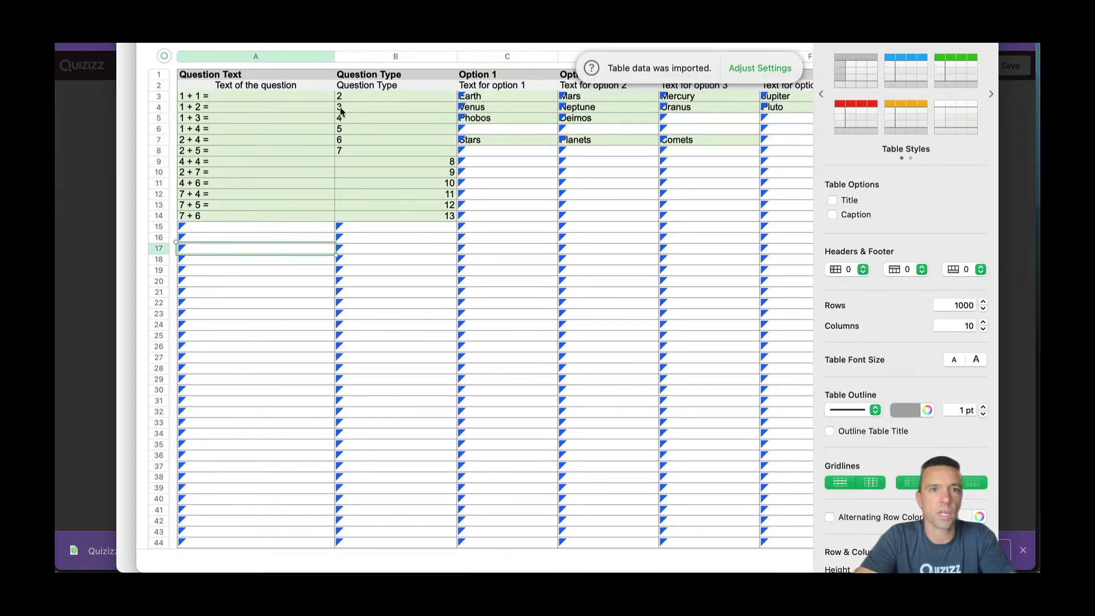
drag(361, 96, 392, 215)
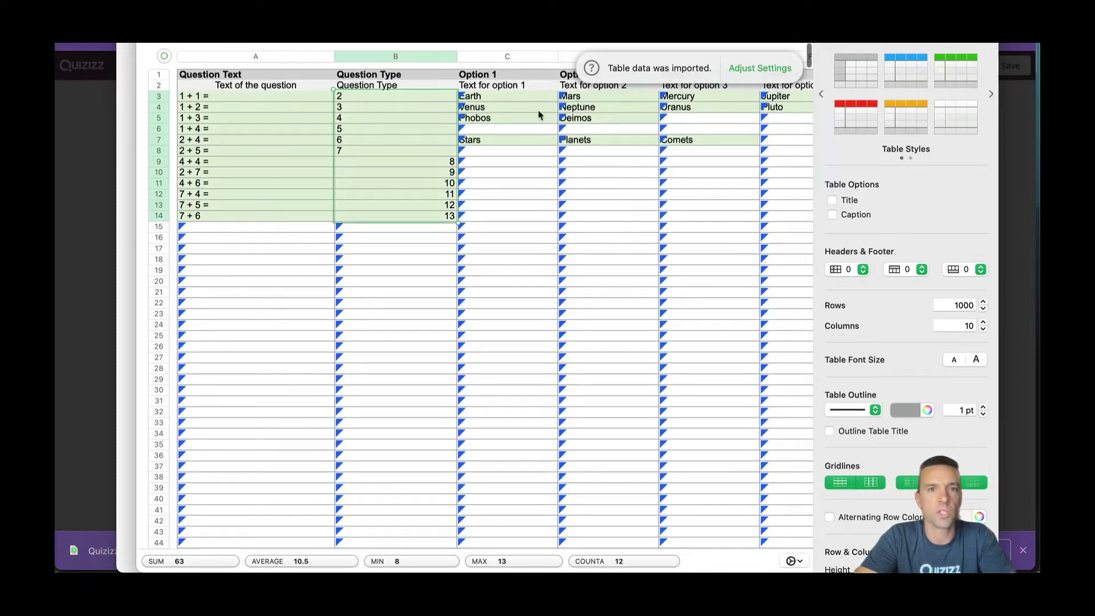
Paste the answers into Option 1 (column C) and set Question Type to MC for B3 through B14.
click(504, 98)
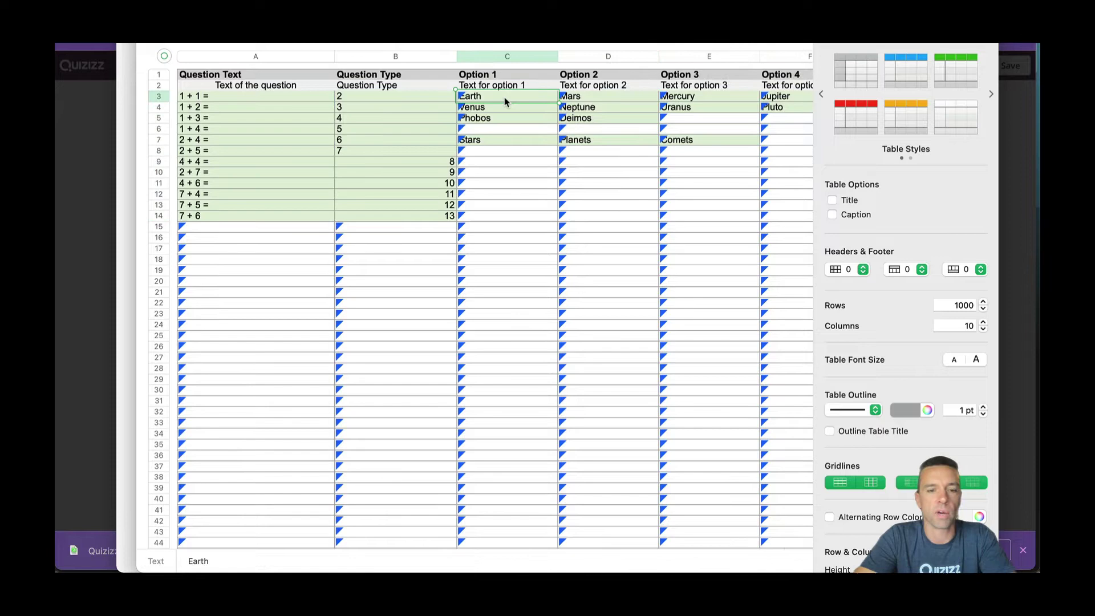
key(cmd+v)
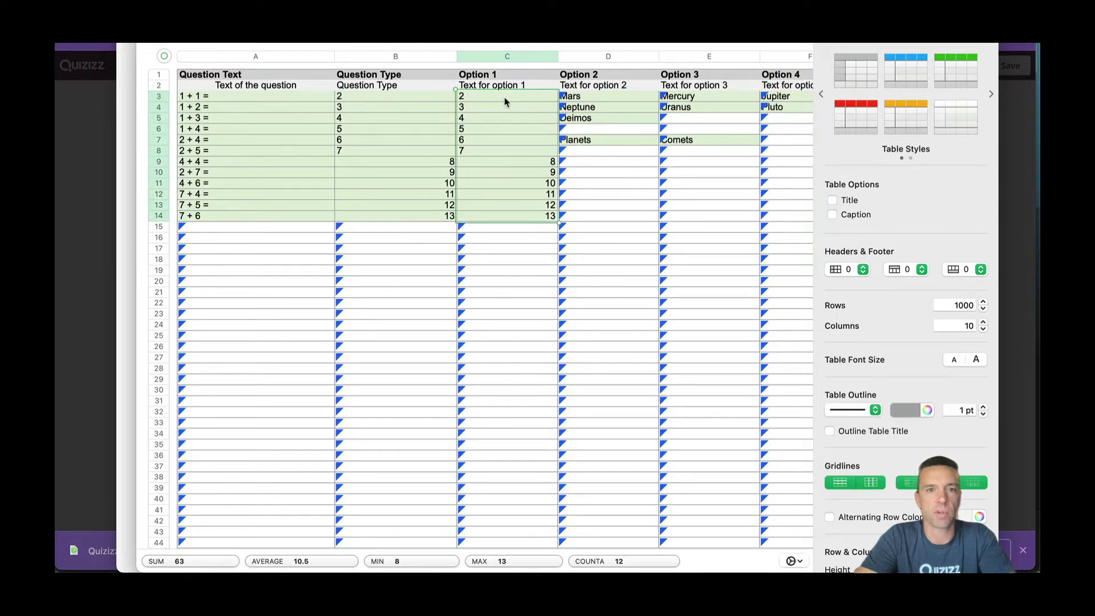
click(387, 99)
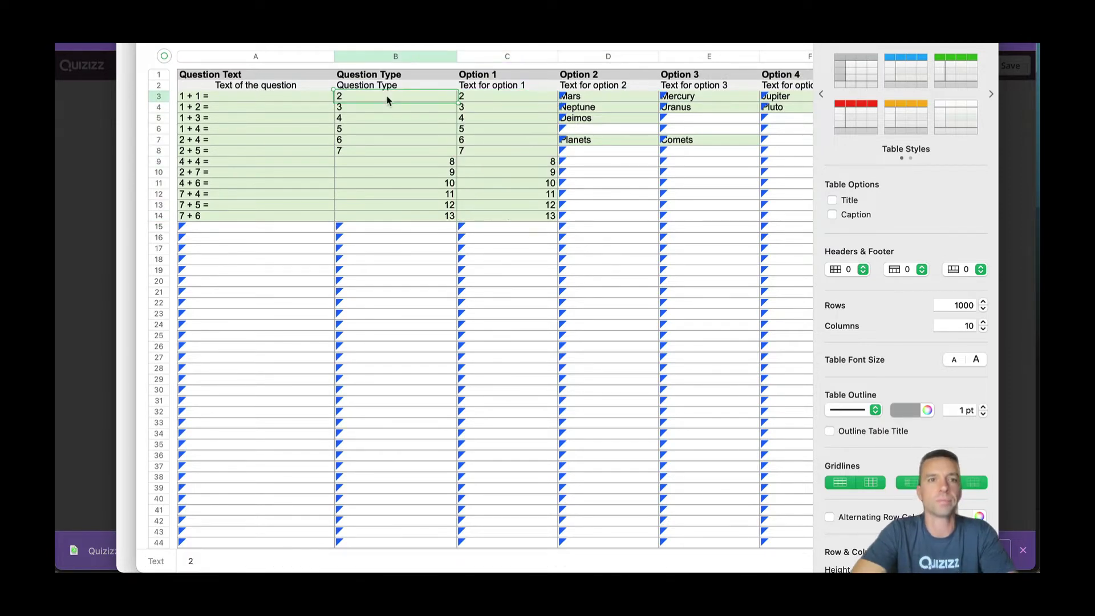
text(MC)
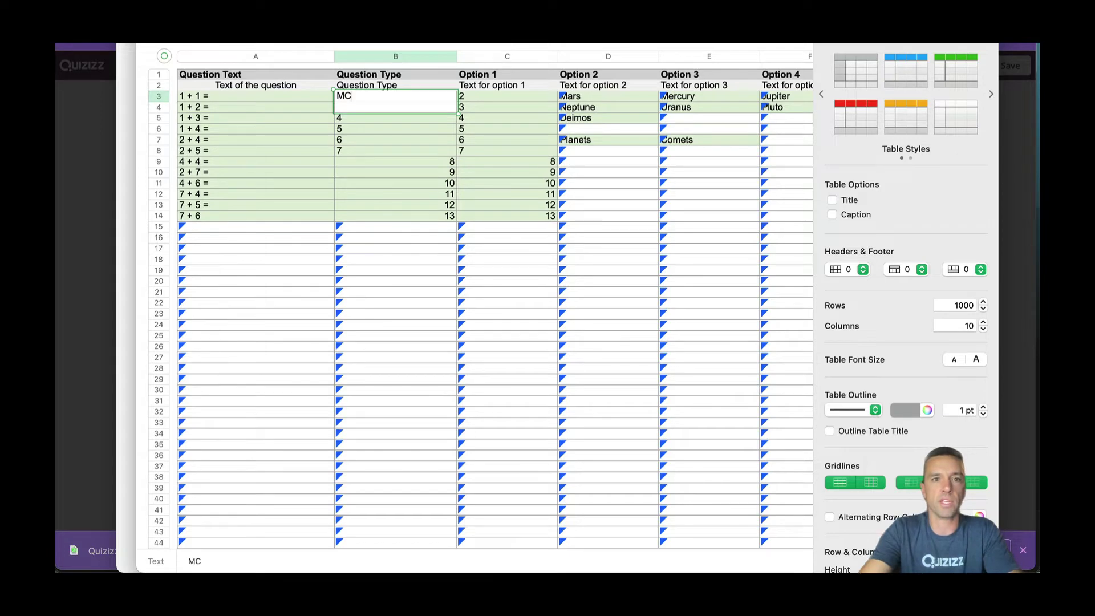
key(Return)
click(410, 97)
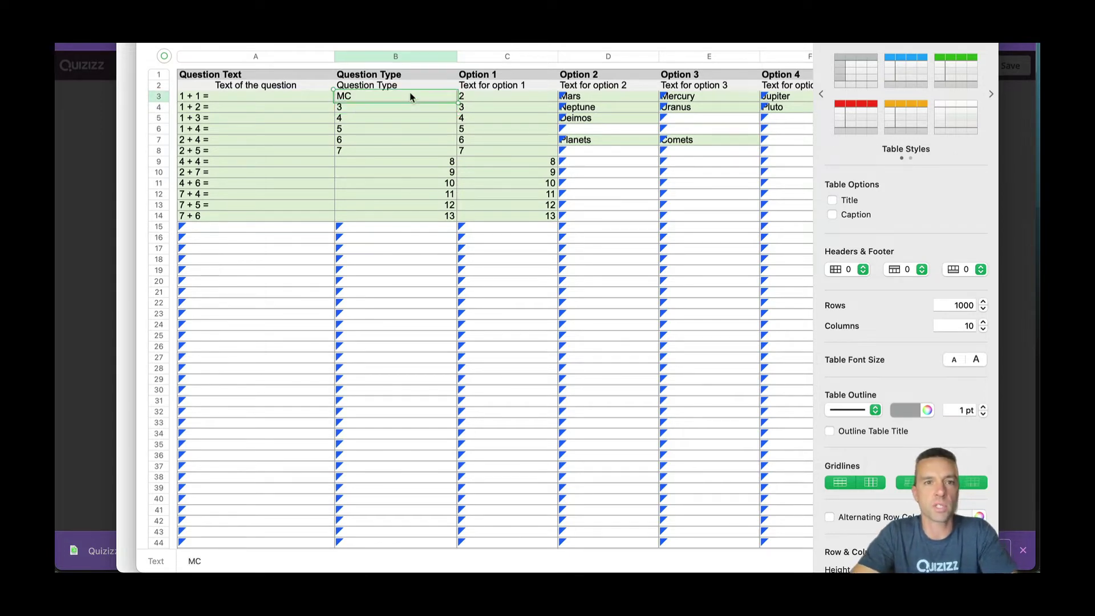
drag(456, 98, 446, 221)
click(386, 100)
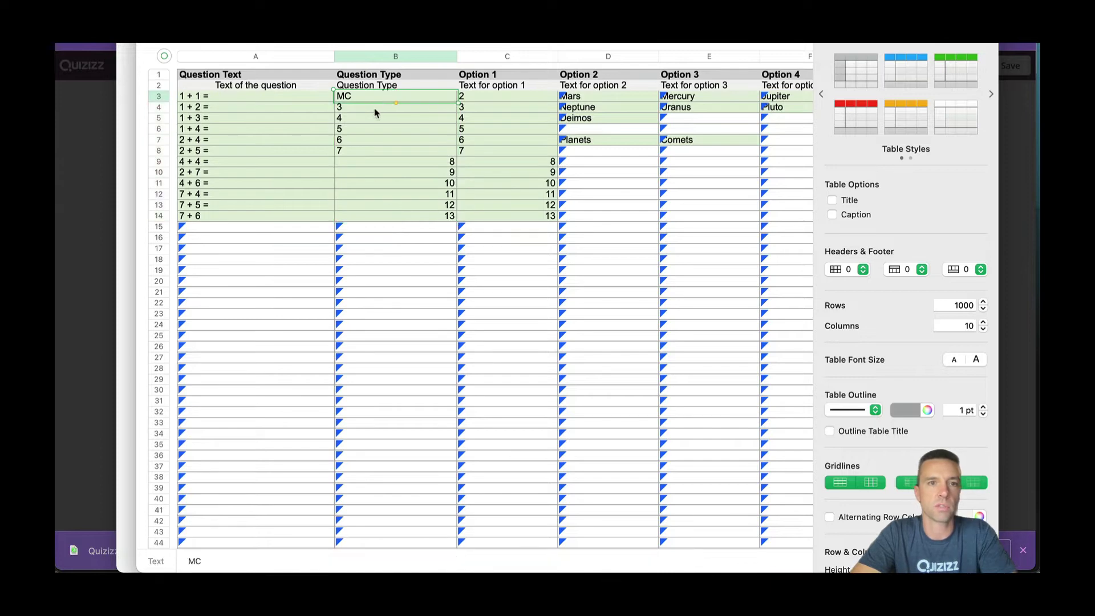
drag(376, 112, 377, 220)
text(MC MC MC MC MC MC MC MC MC MC MC)
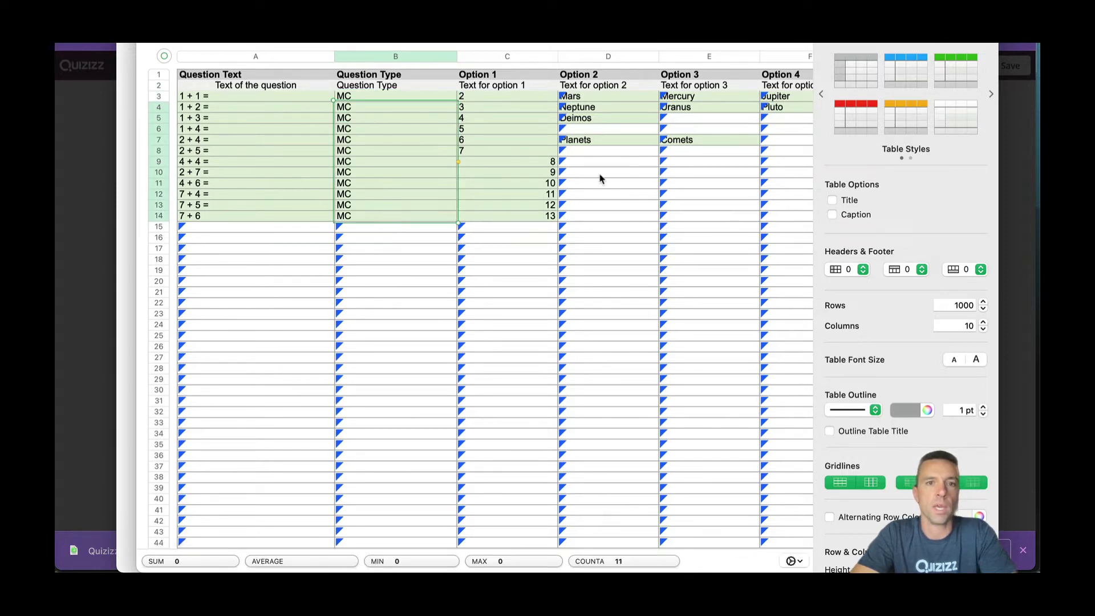
Enter wrong answers 3, 4 and 5 as Options 2–4 for the first question.
click(595, 98)
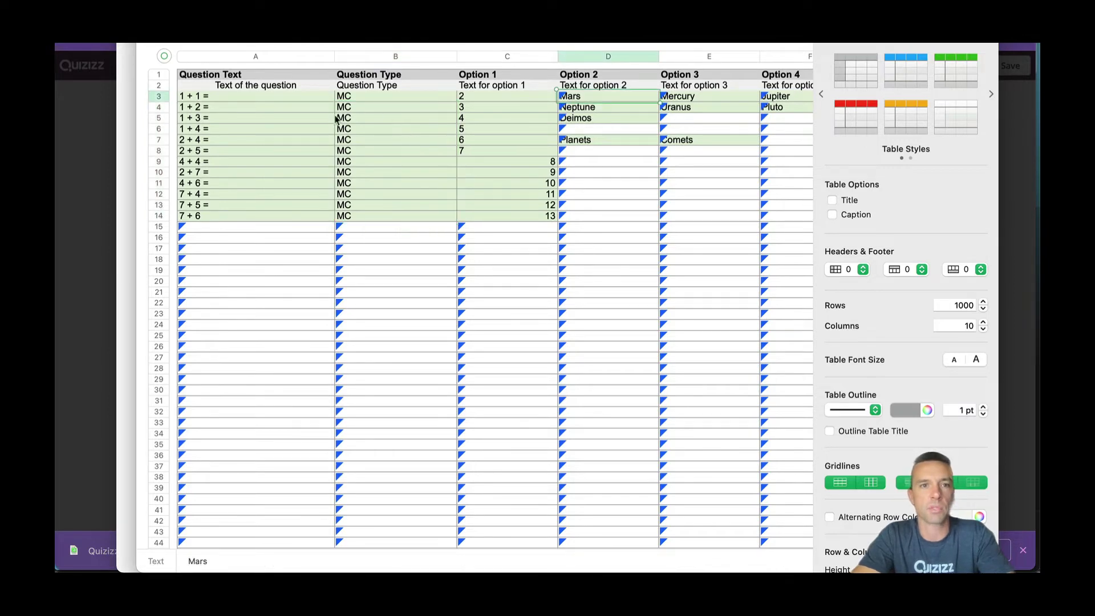
text(3)
key(Tab)
text(4)
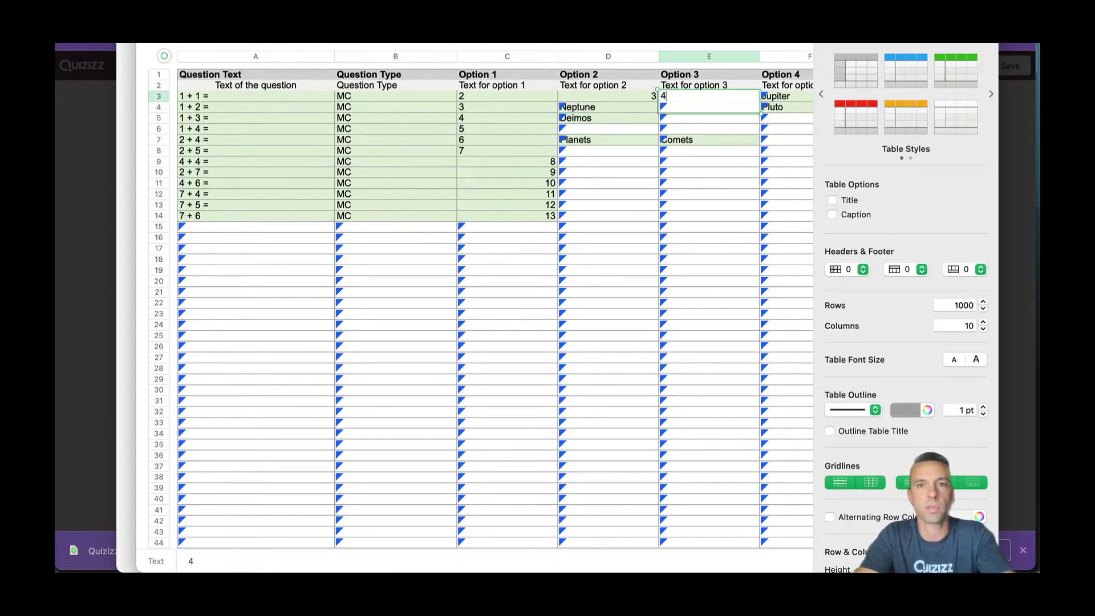
key(Tab)
text(5)
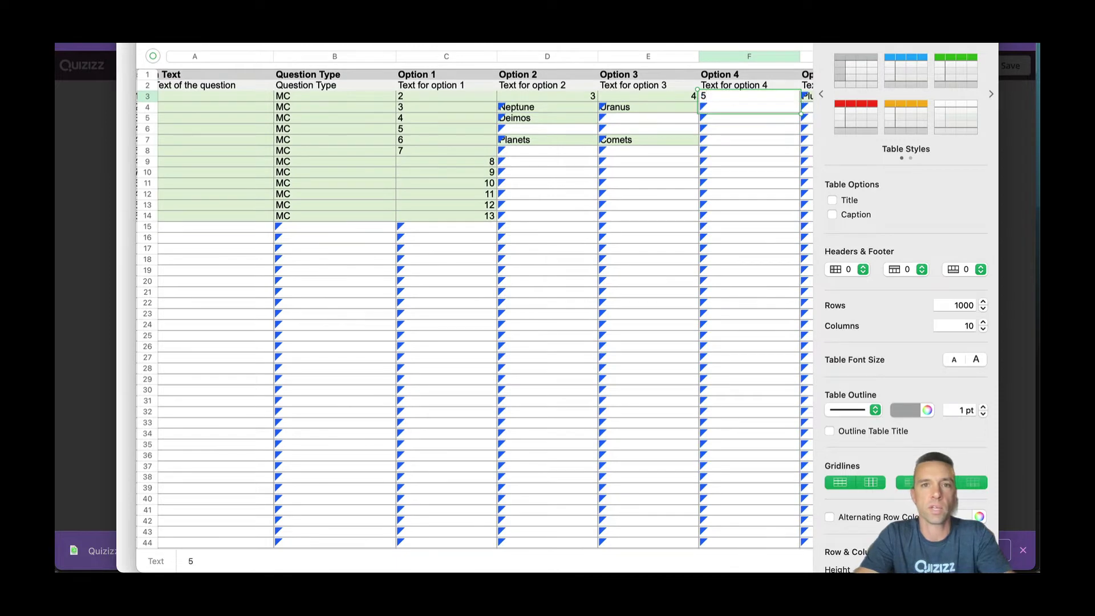
click(556, 98)
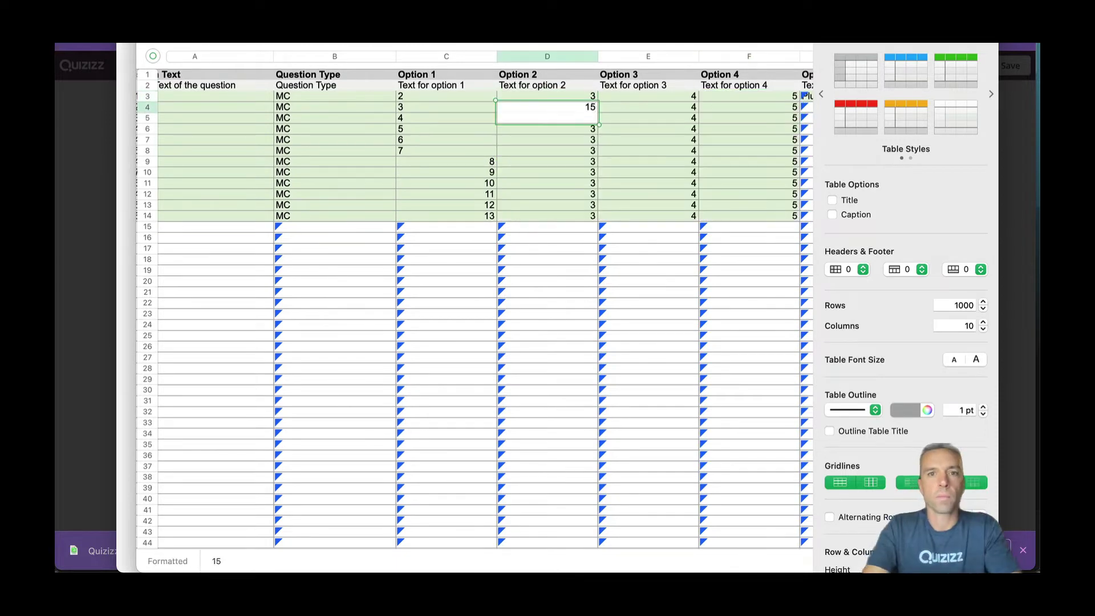
Enter 15, 16, 17 as Options 2–4 in row 4 and copy them into rows 5–14.
key(Tab)
text(16)
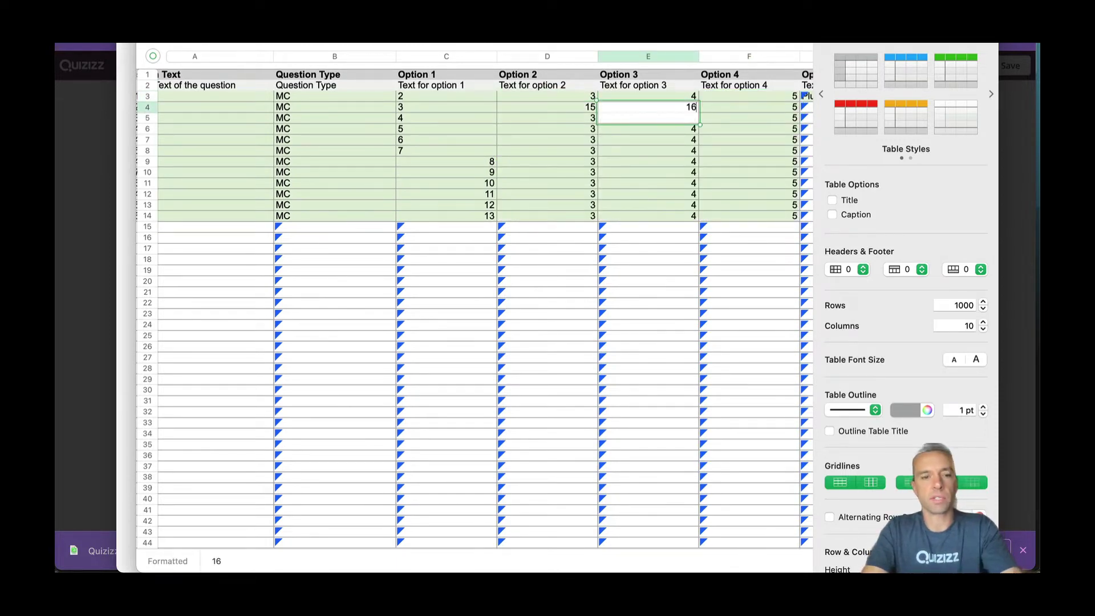
key(Tab)
text(17)
key(Return)
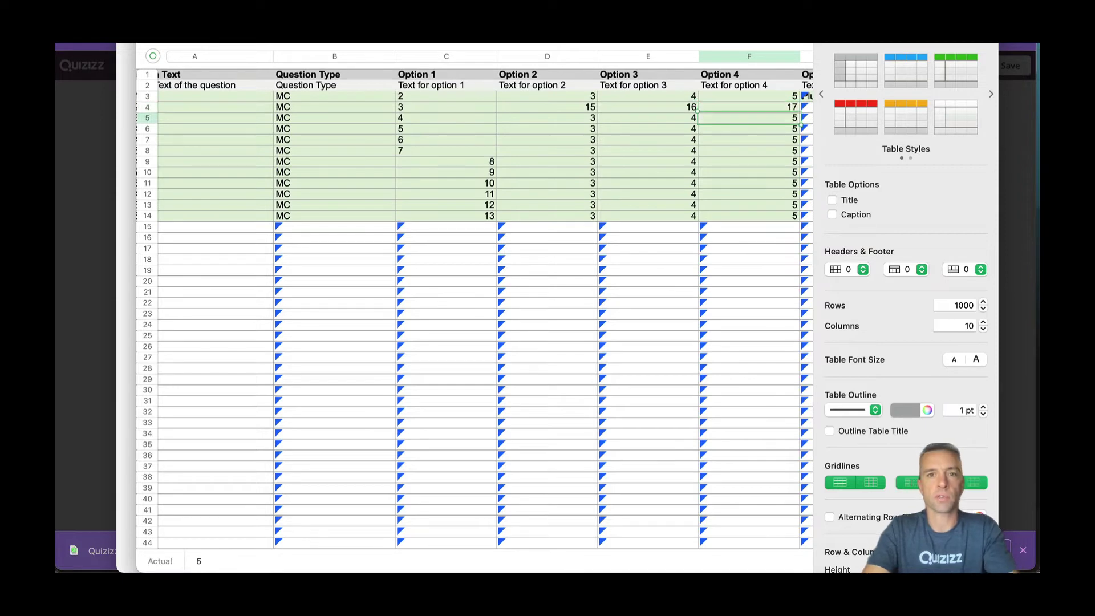
drag(577, 108, 734, 113)
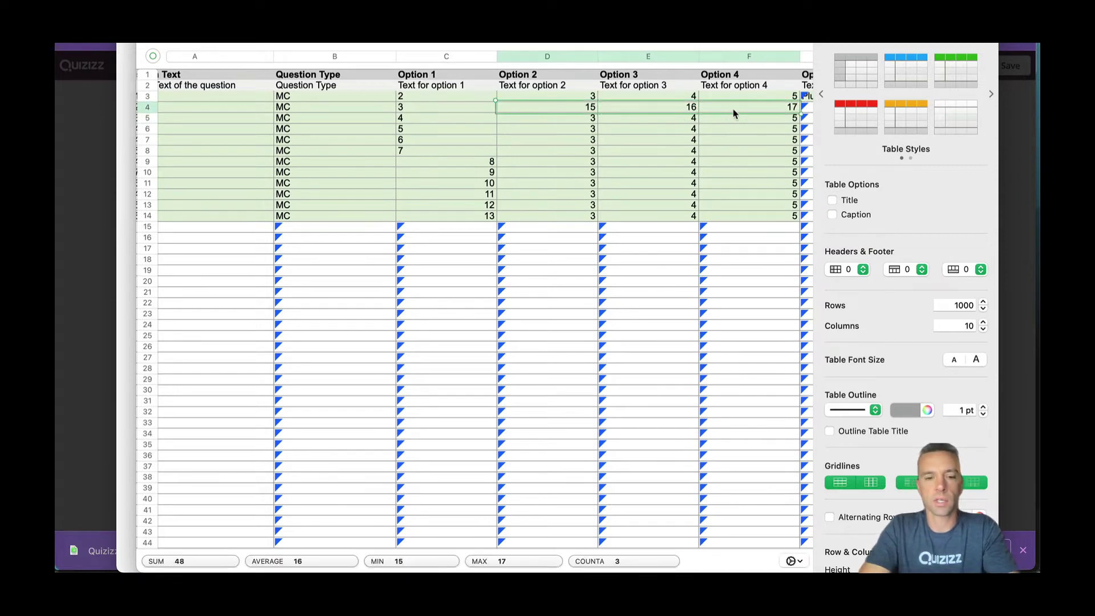
drag(593, 118, 761, 221)
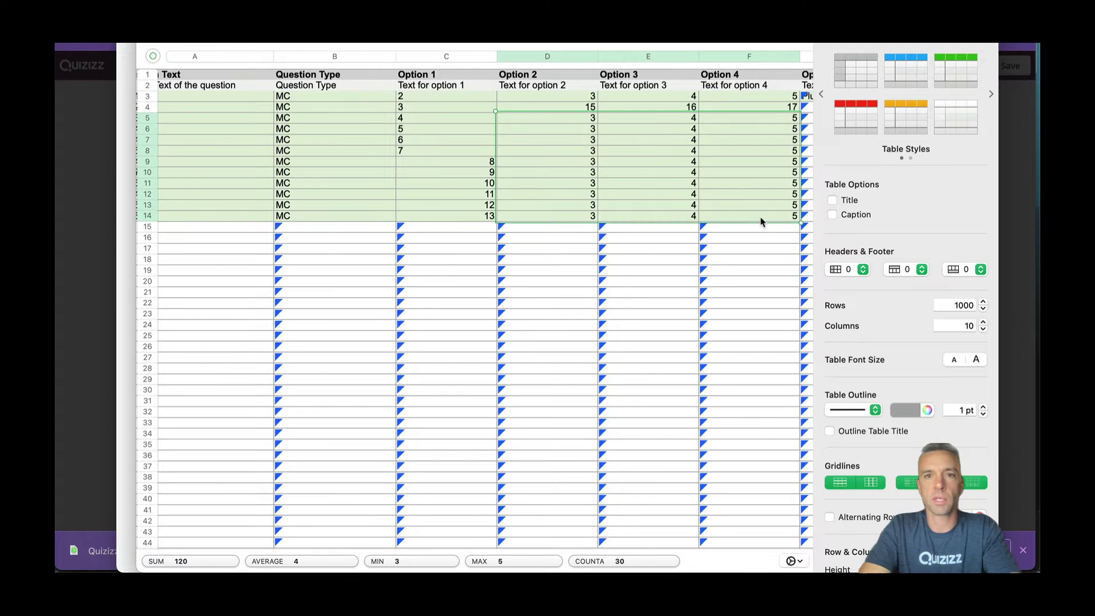
key(super+v)
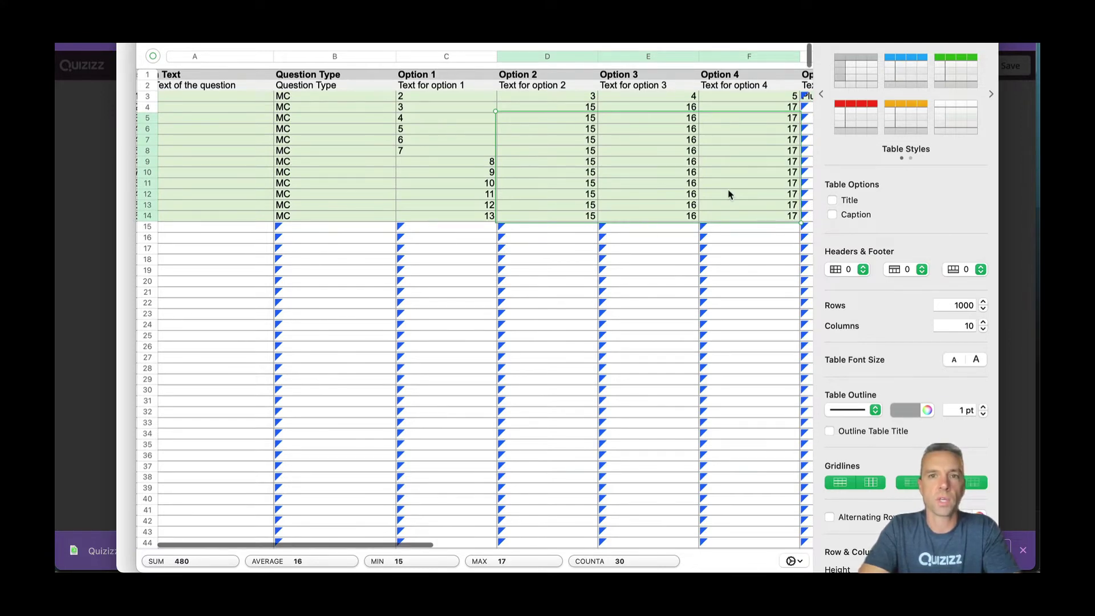
scroll(730, 194, right, 5)
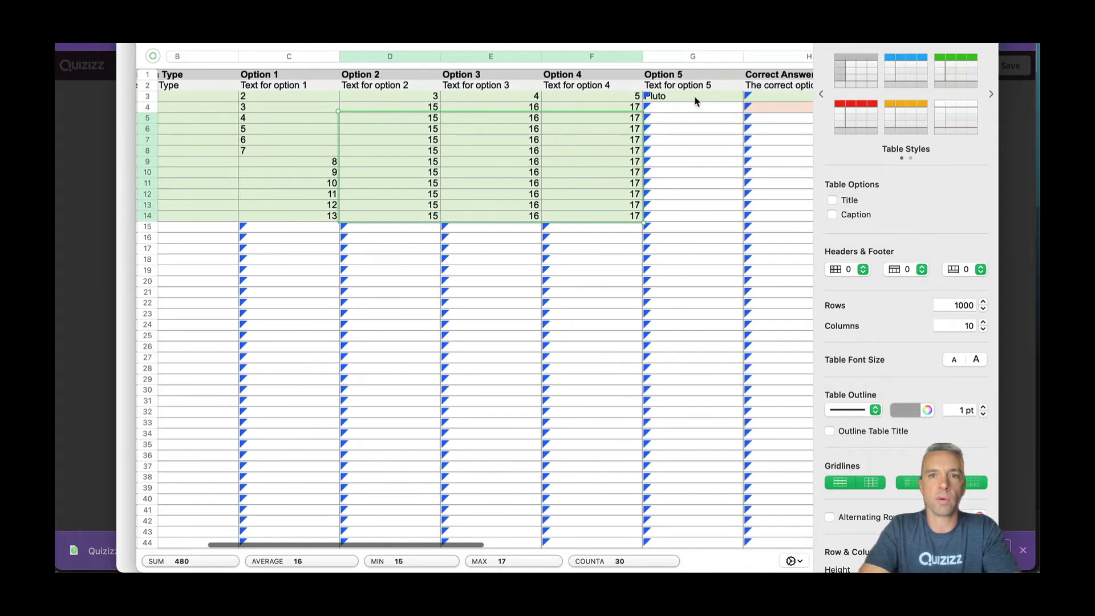
Clear the Pluto entry from Option 5.
click(695, 98)
key(Delete)
scroll(694, 144, right, 3)
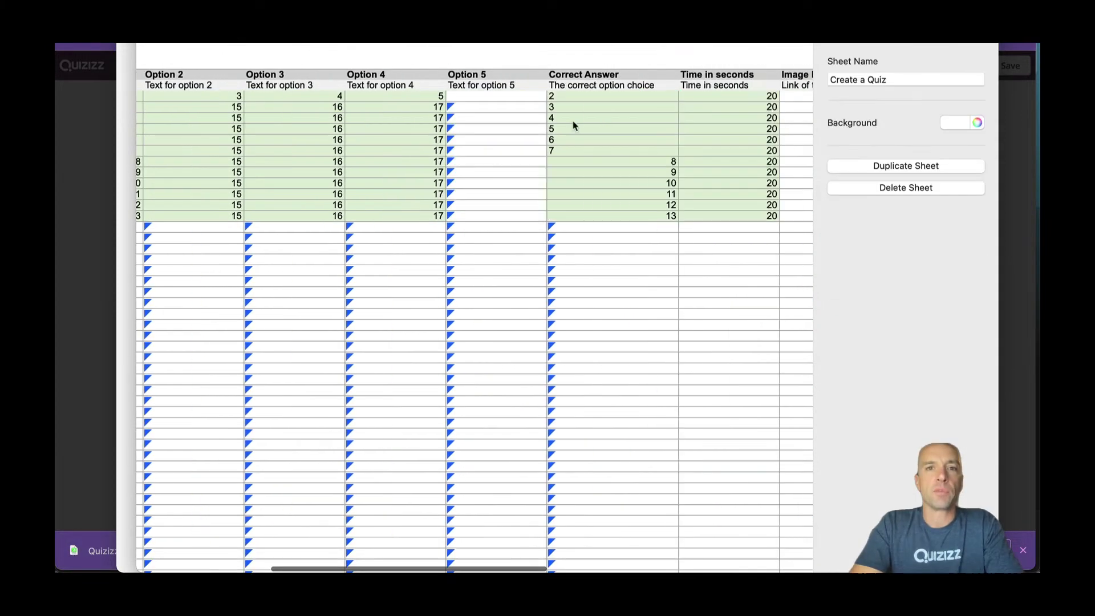
Set the correct answer to 1 for the first question and fill it down to row 14.
click(606, 100)
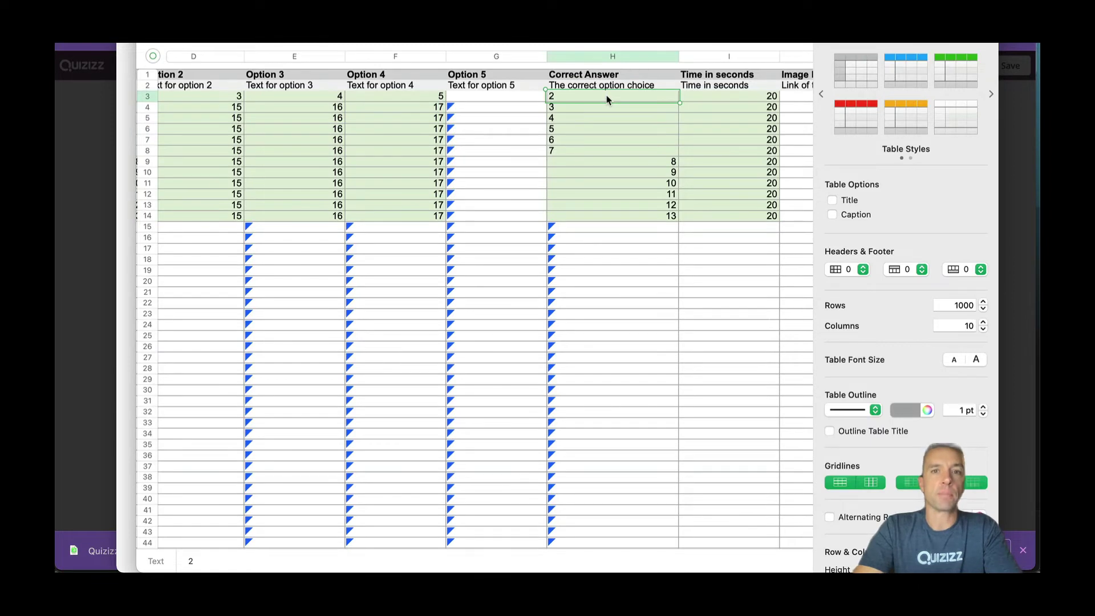
text(1)
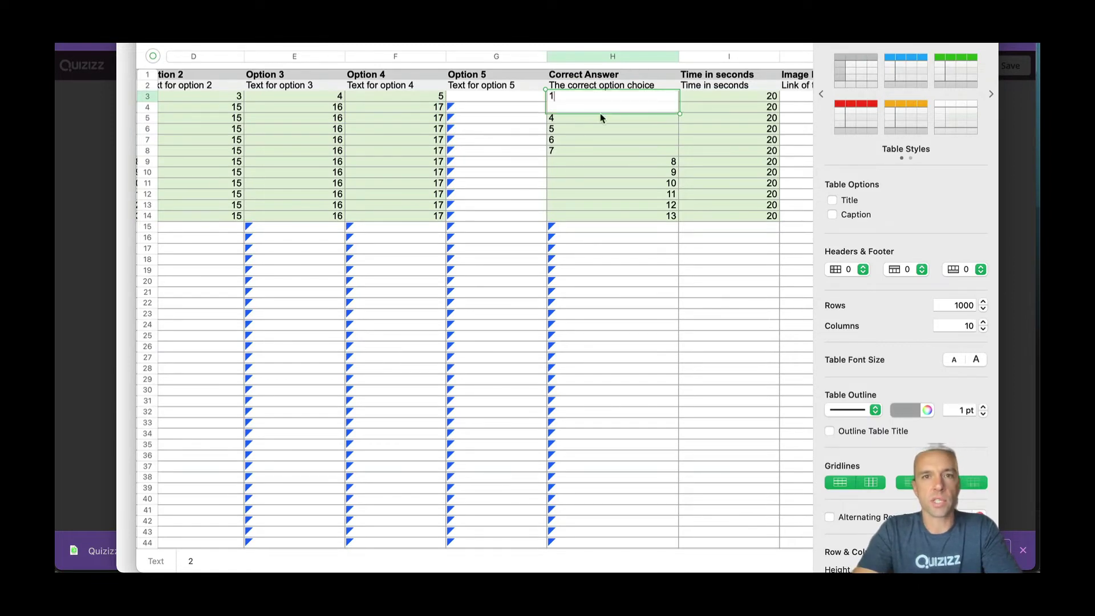
click(597, 120)
scroll(350, 121, left, 4)
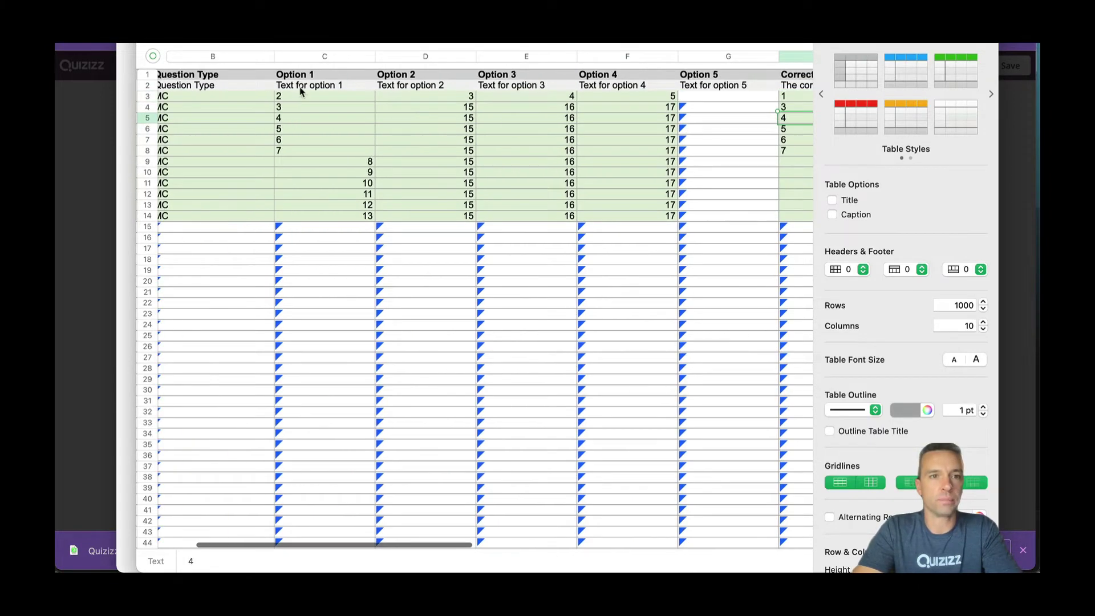
scroll(300, 91, down, 1)
scroll(300, 87, right, 5)
scroll(299, 87, up, 1)
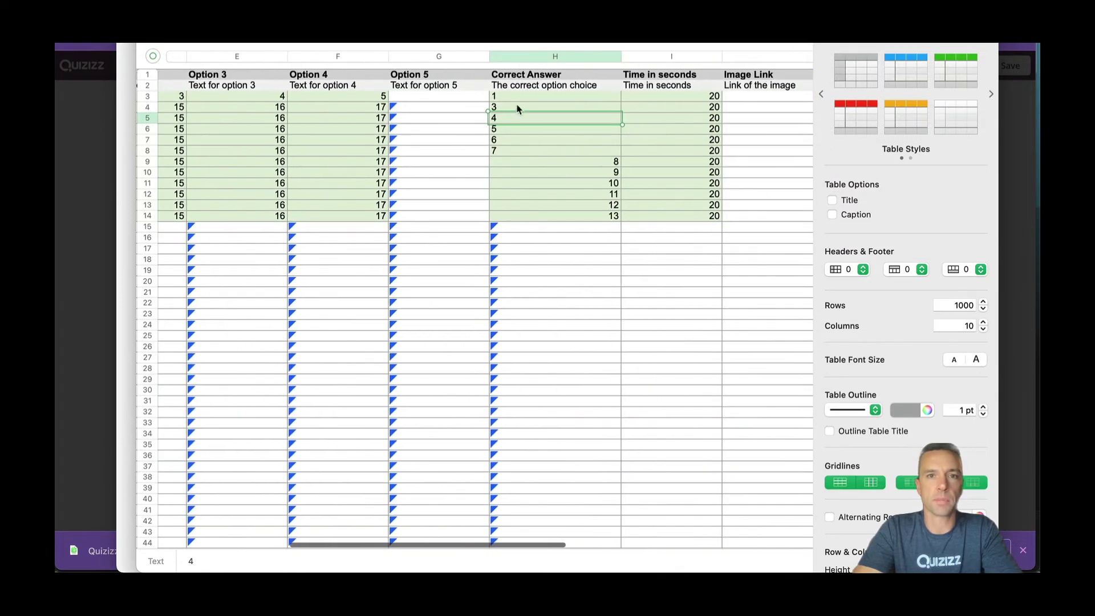
click(540, 99)
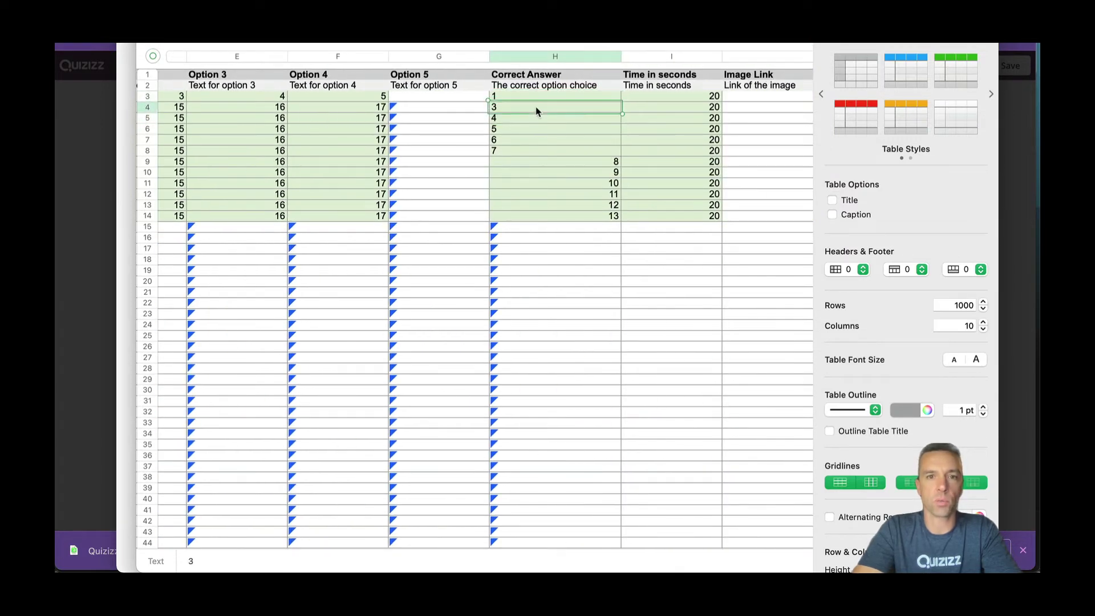
drag(537, 109, 551, 222)
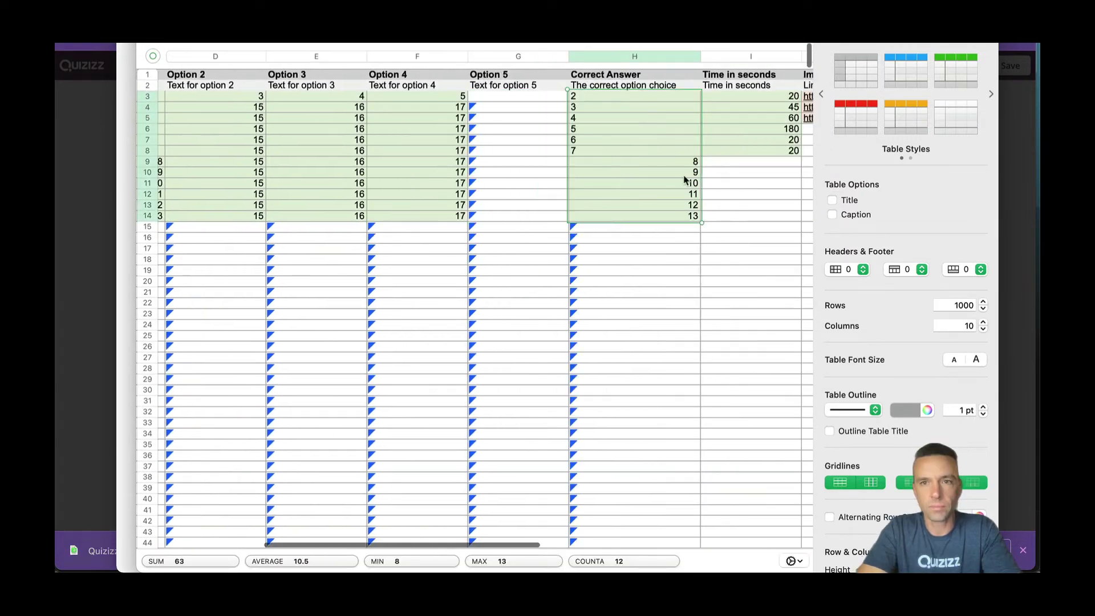
Give all twelve questions a 20-second time limit.
scroll(712, 108, right, 2)
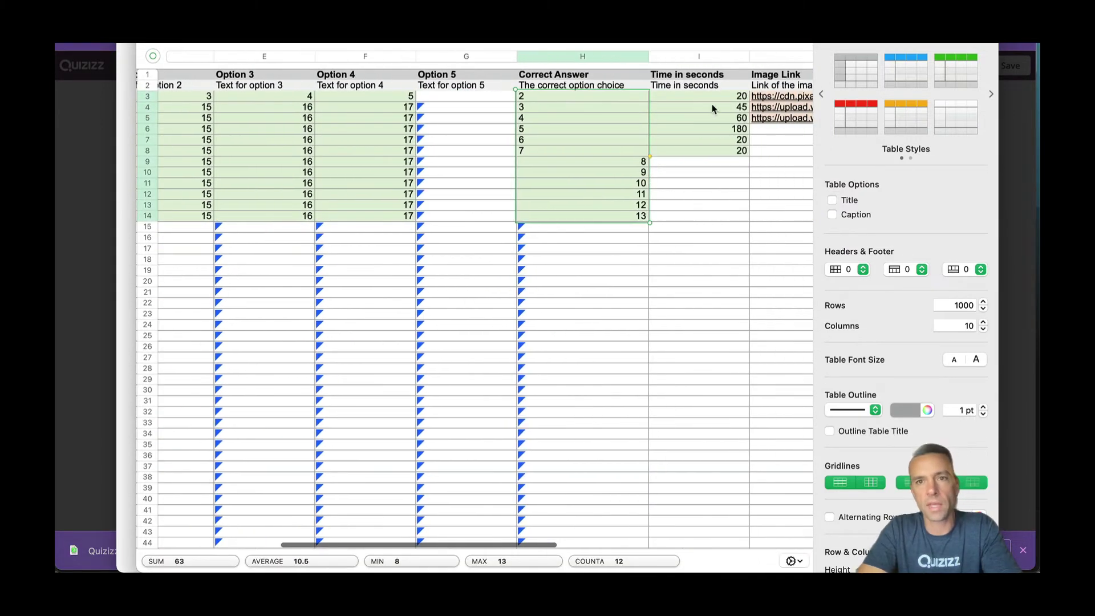
click(710, 101)
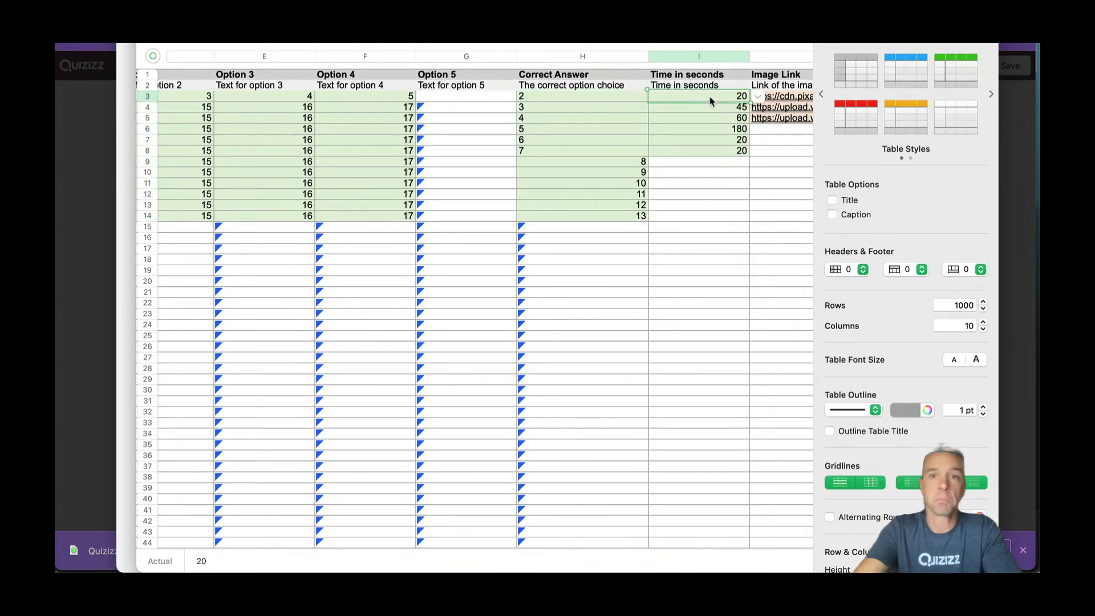
key(Down)
key(Up)
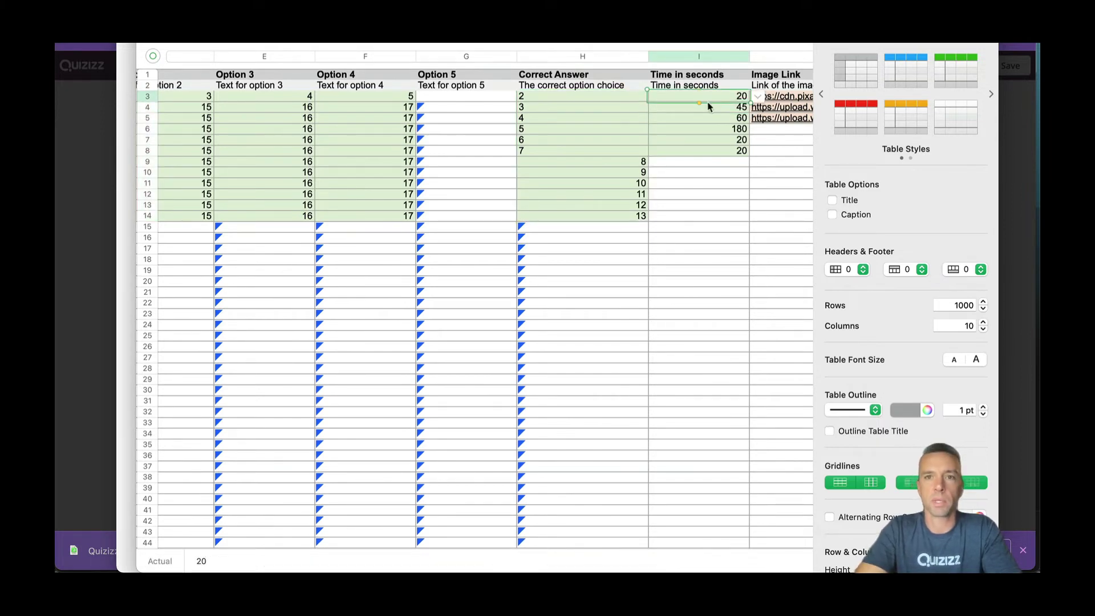
drag(699, 103, 720, 220)
Delete the three sample URLs from the Image Link cells.
scroll(742, 209, right, 3)
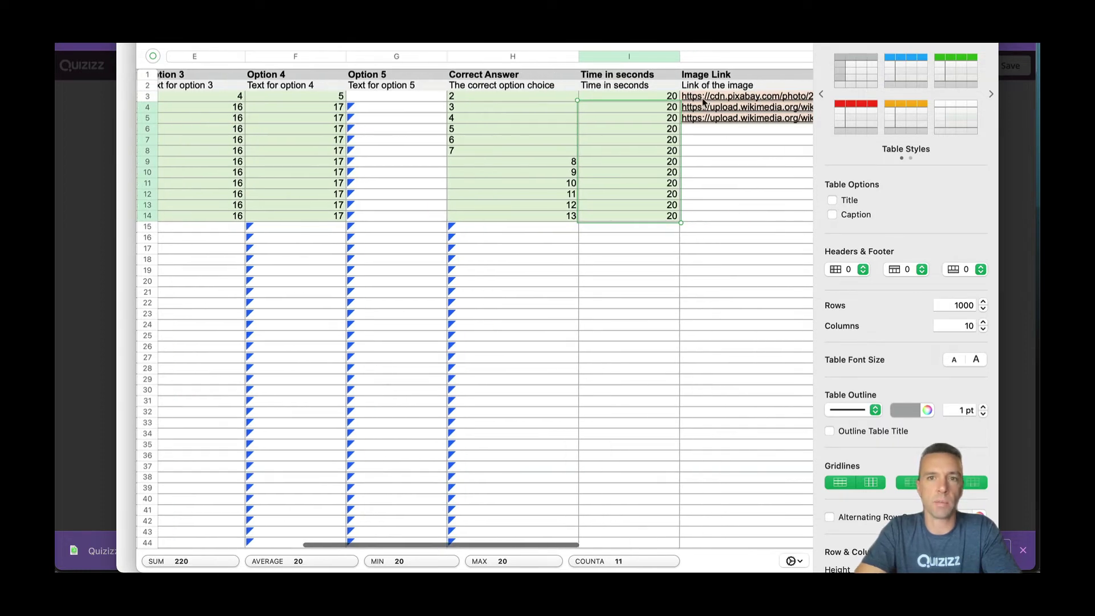
drag(703, 102, 704, 118)
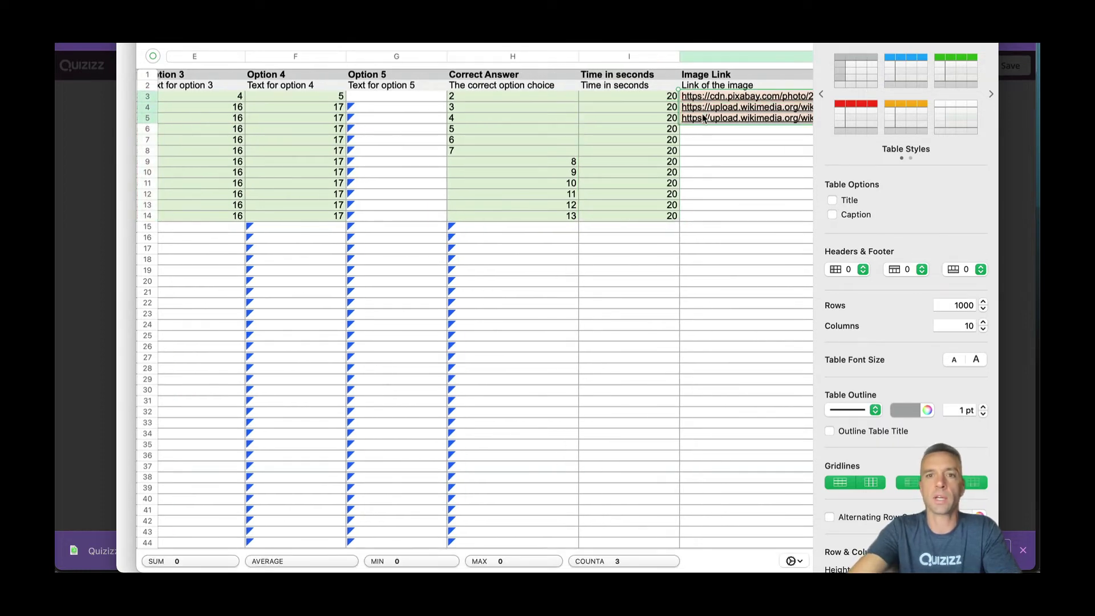
key(Delete)
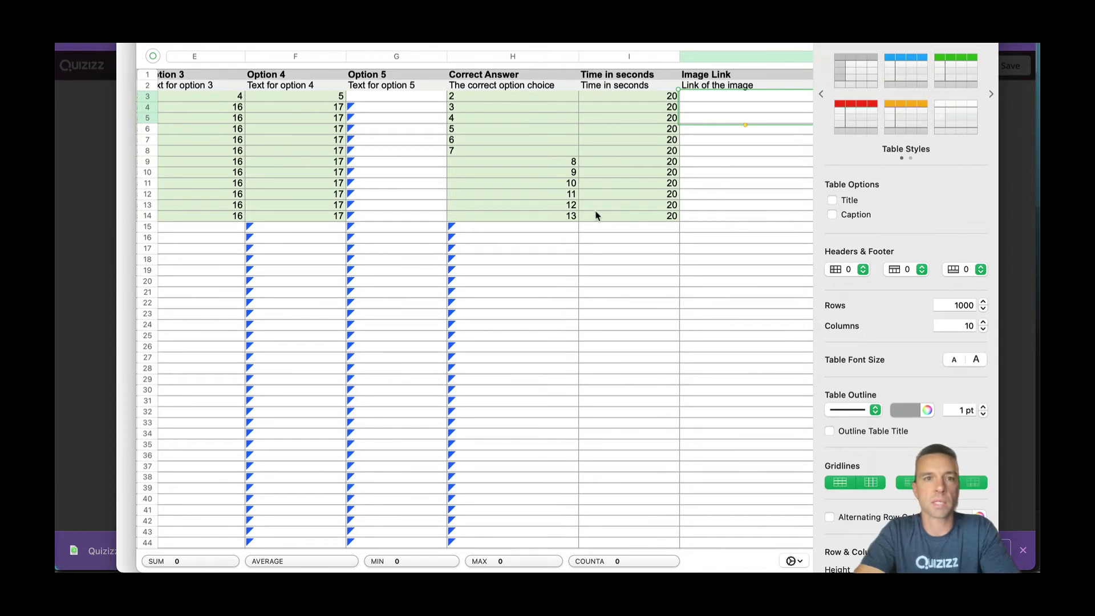
Export the spreadsheet to Excel in Downloads with 'final' added to the file name.
scroll(597, 216, right, 5)
click(149, 41)
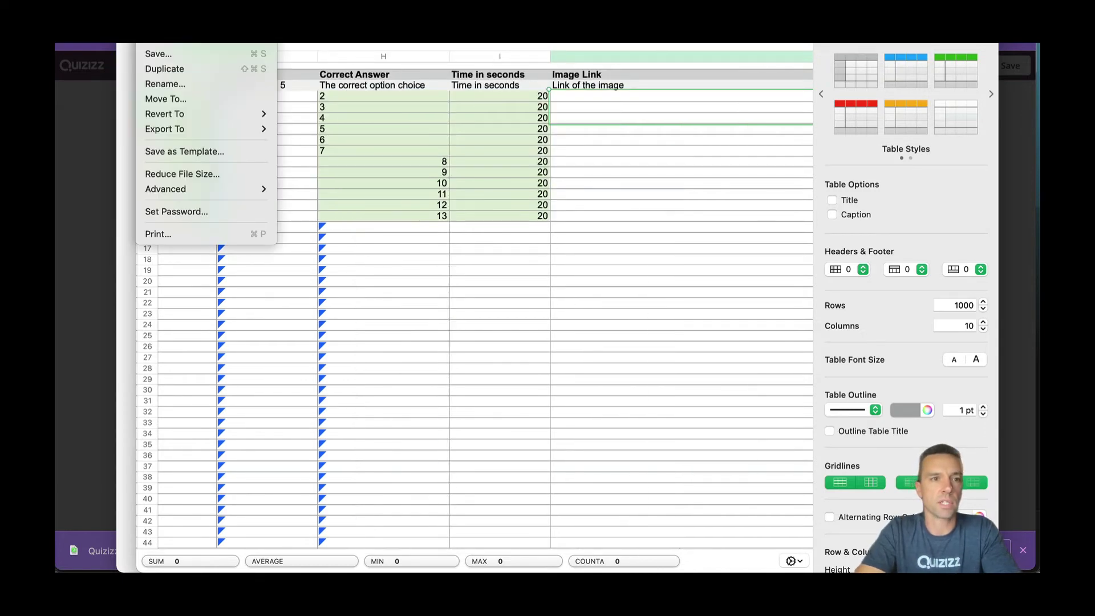
mouse_move(196, 129)
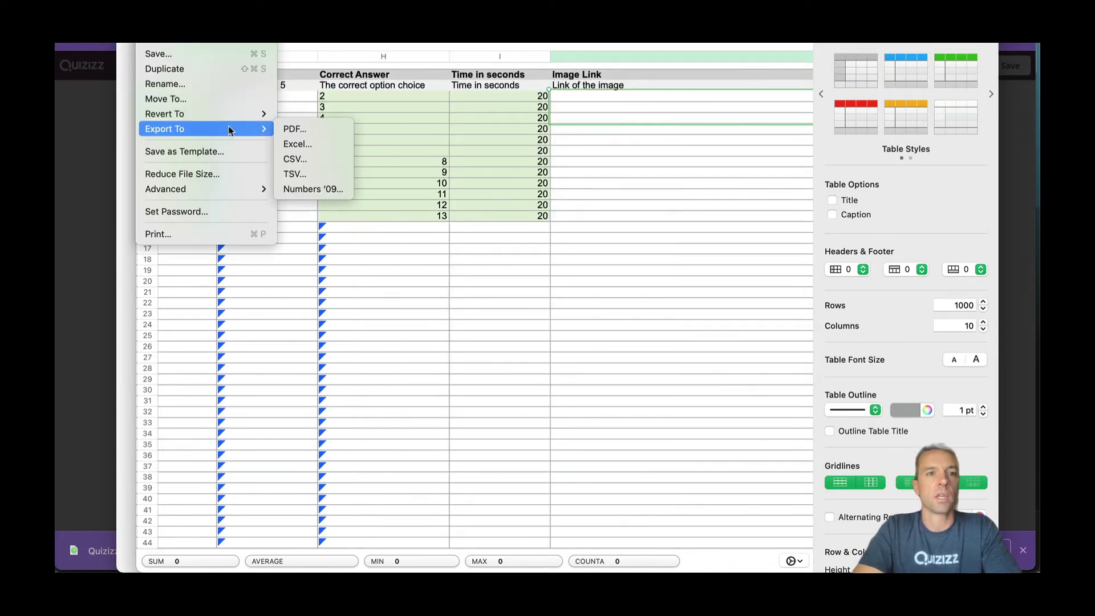
click(323, 143)
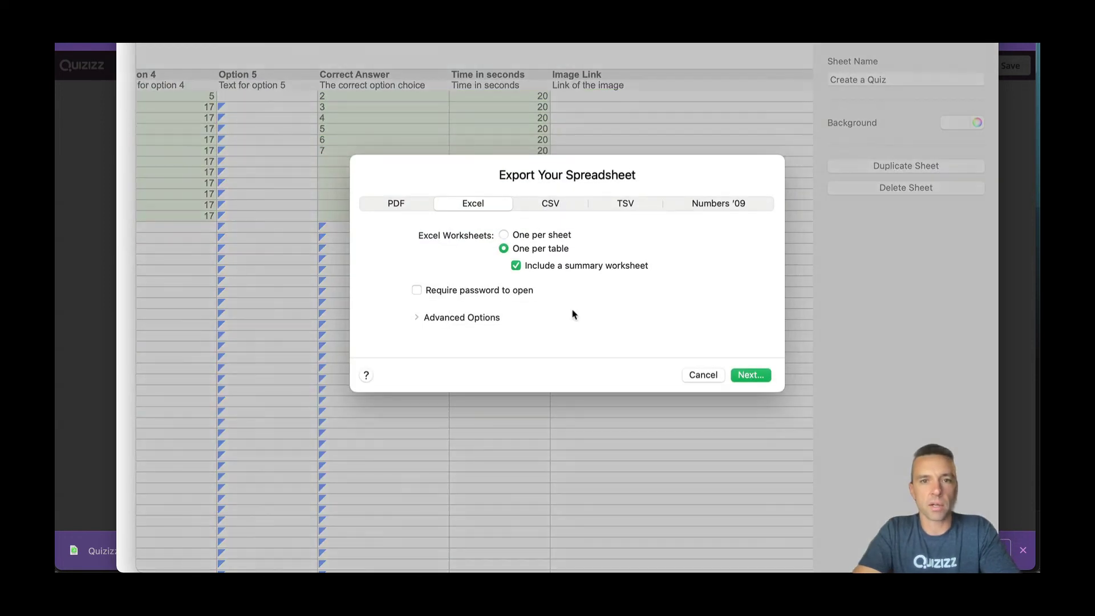
click(750, 375)
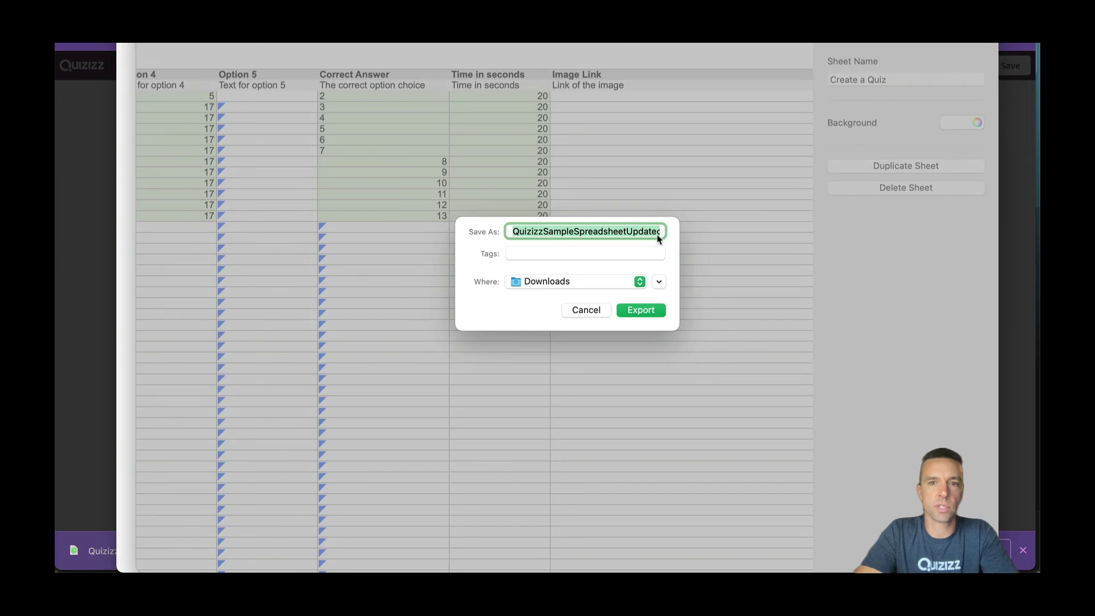
click(655, 232)
text(final)
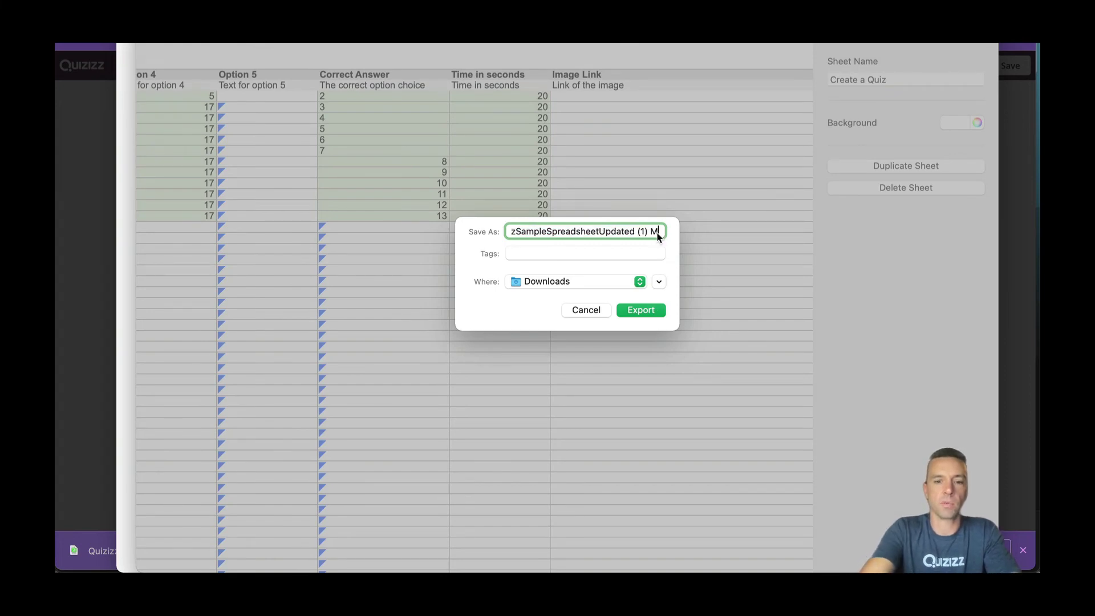
key(Return)
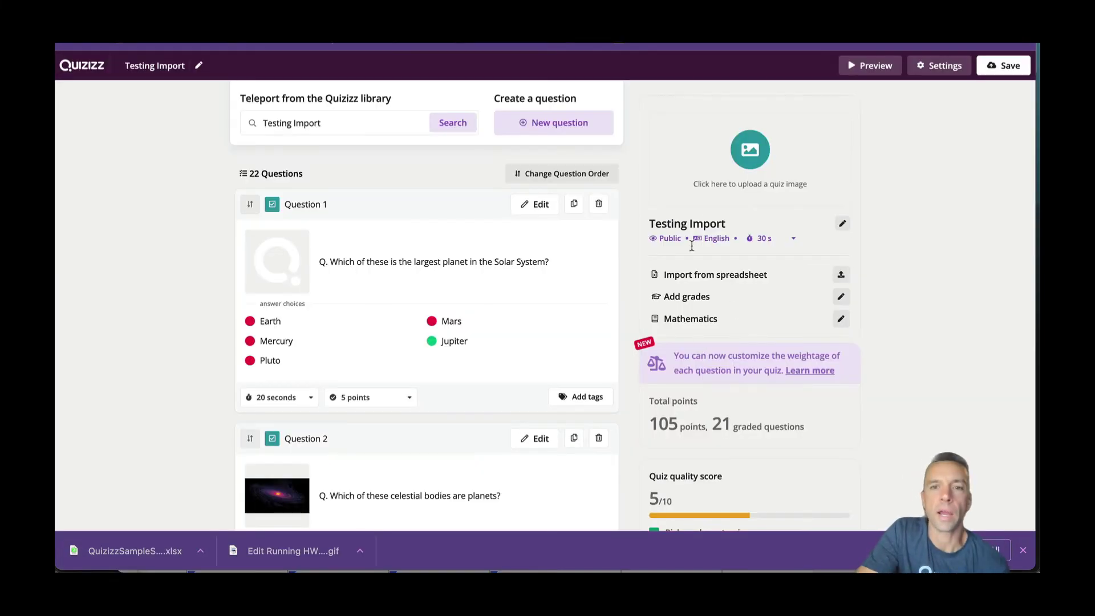
Upload the exported 'final' spreadsheet in Quizizz's Import from spreadsheet dialog.
click(841, 274)
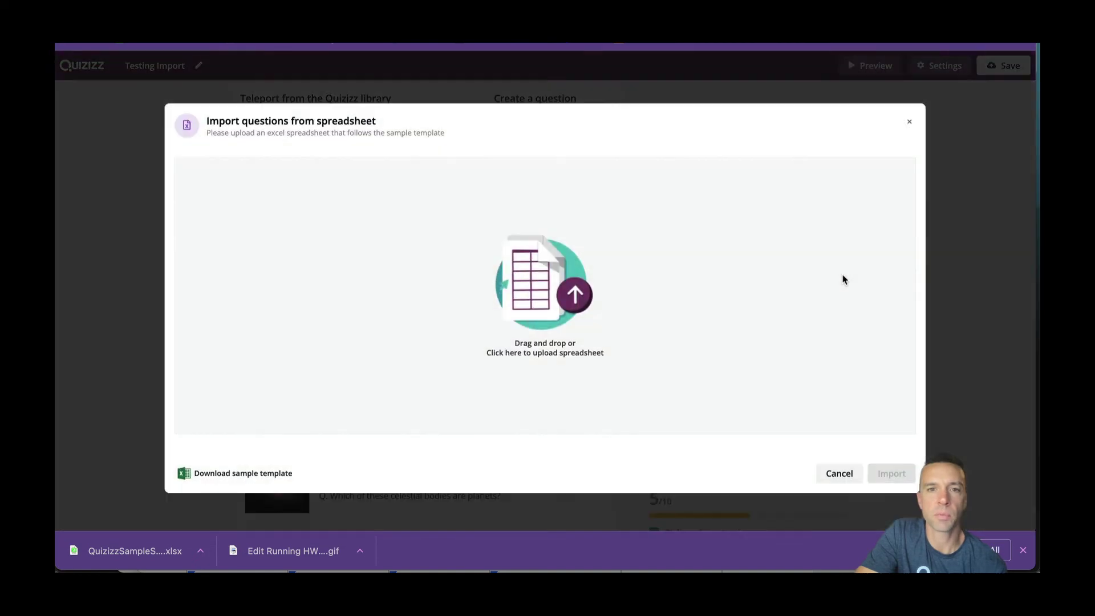
click(572, 294)
double_click(510, 233)
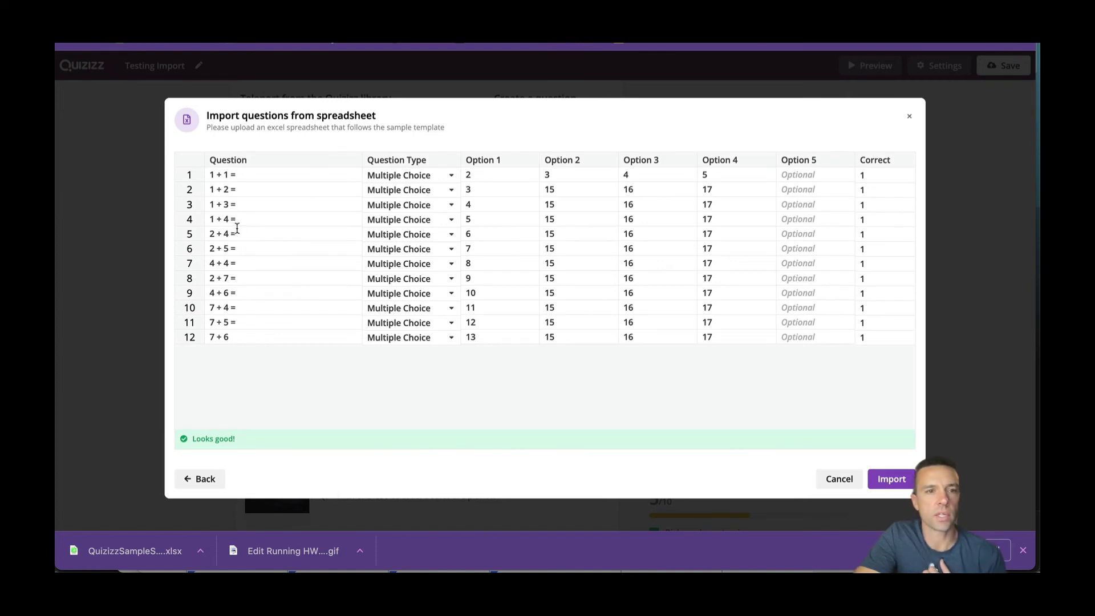
Review the import preview, keeping question 1 as Multiple Choice and question 3's first option as 4.
click(451, 175)
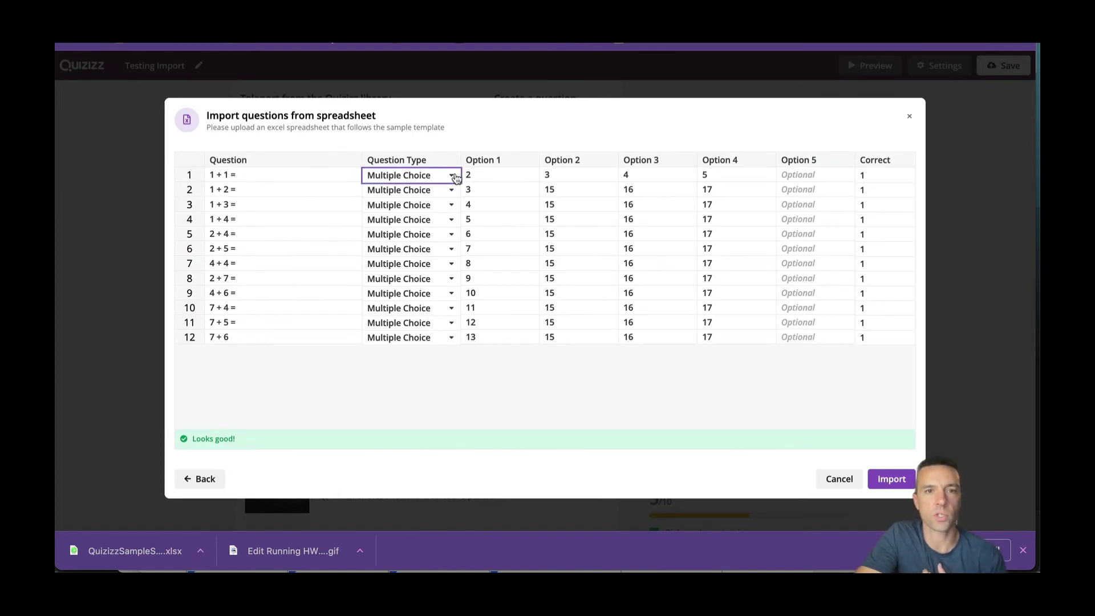
click(453, 177)
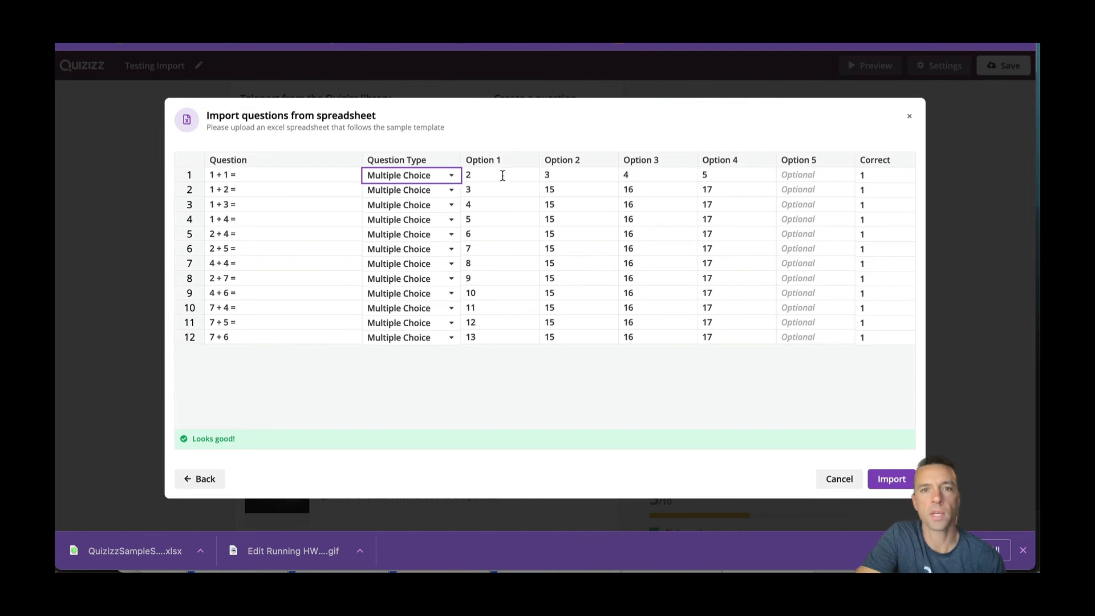
double_click(513, 202)
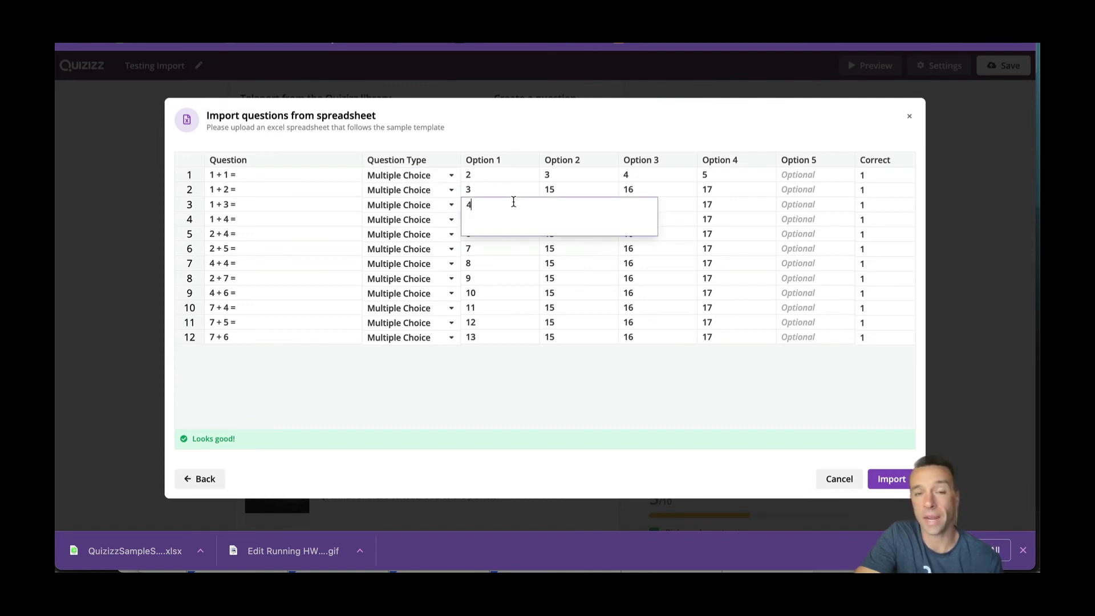
click(539, 146)
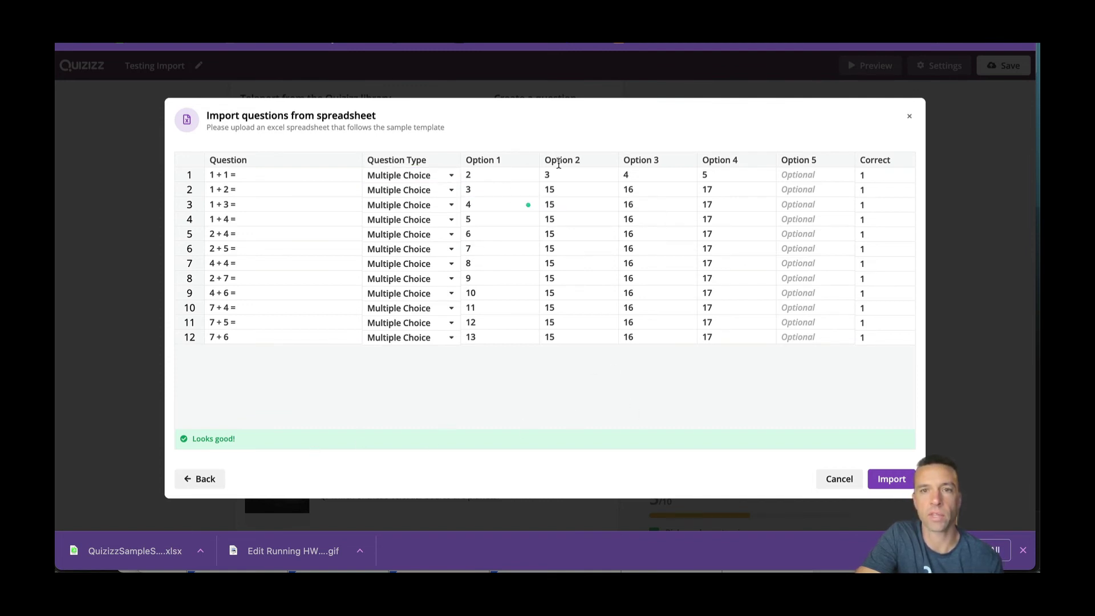
scroll(598, 235, right, 5)
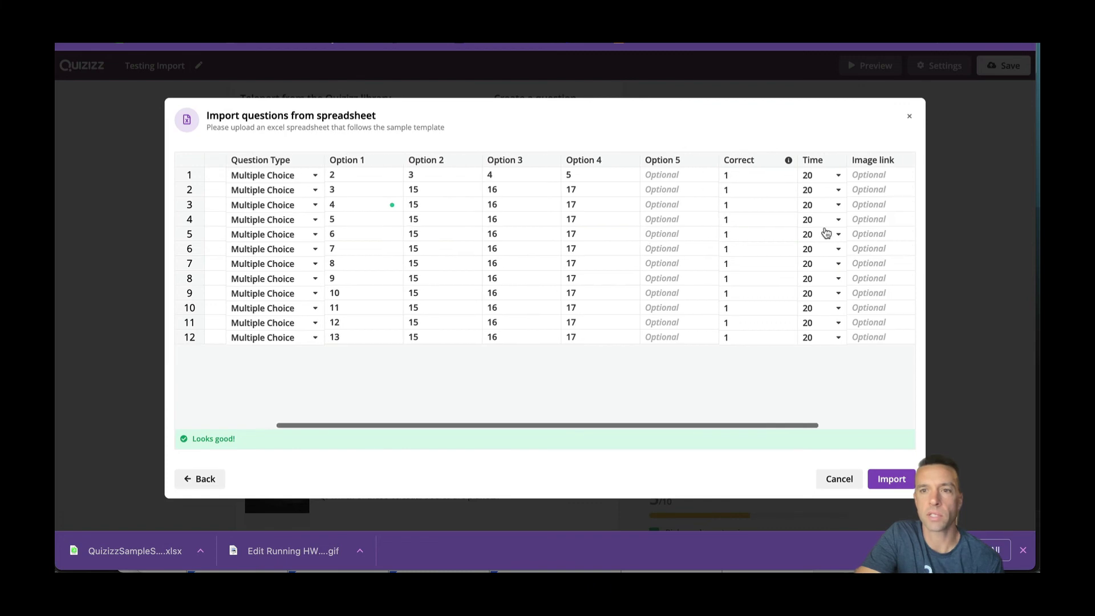
click(872, 479)
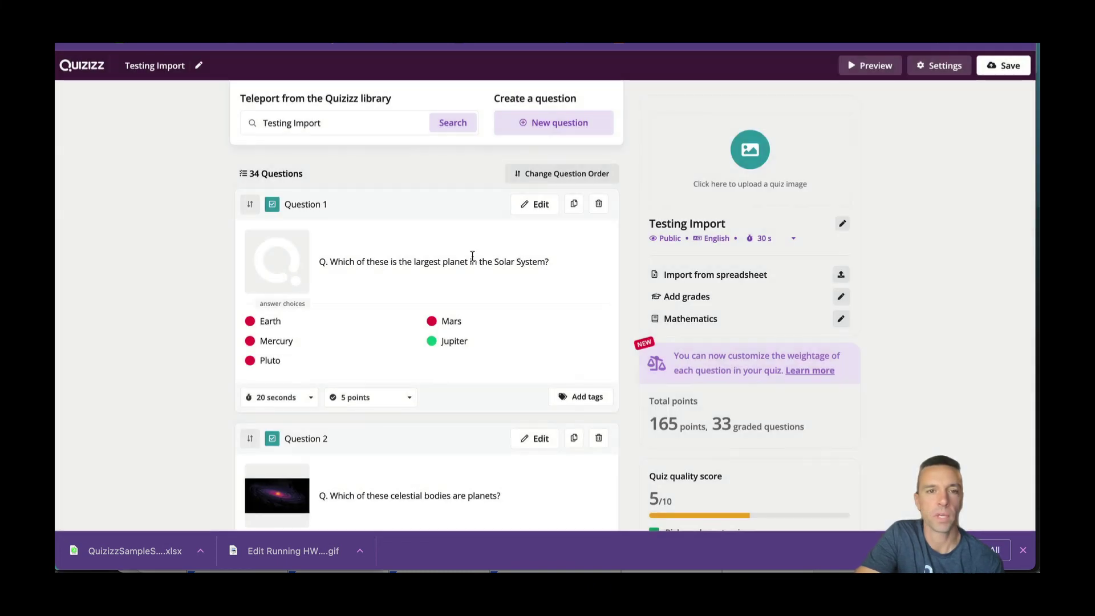
scroll(382, 276, down, 20)
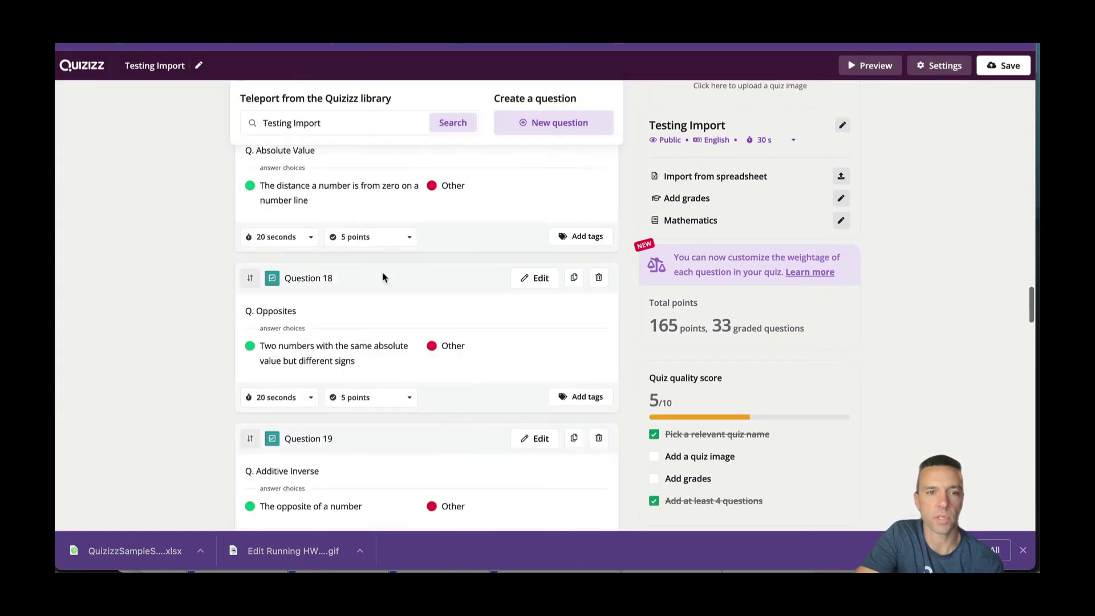
scroll(382, 278, down, 14)
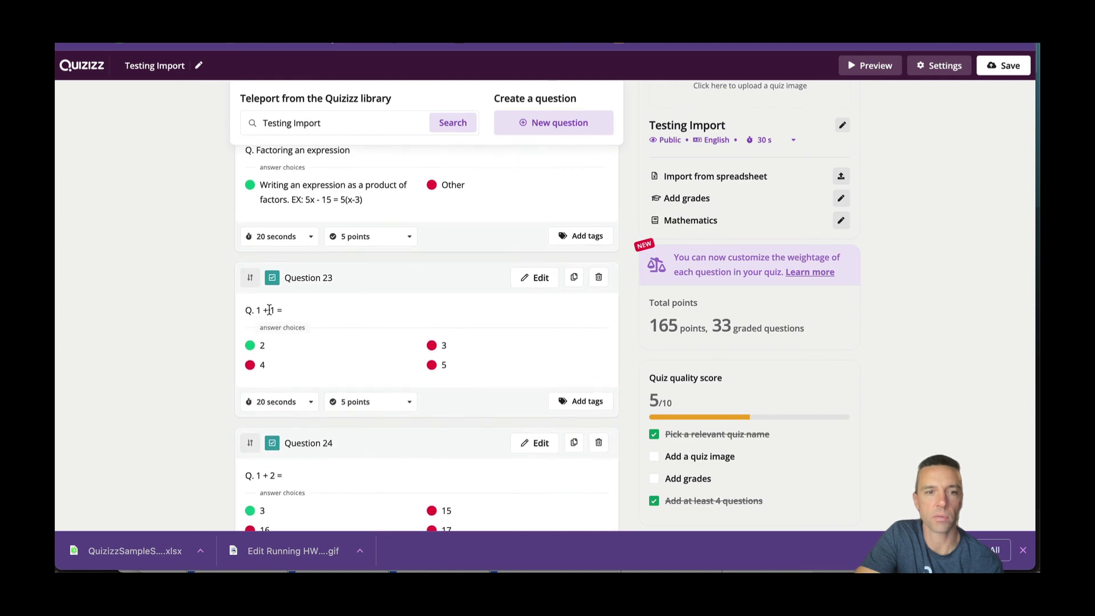
scroll(269, 309, down, 2)
scroll(263, 364, down, 2)
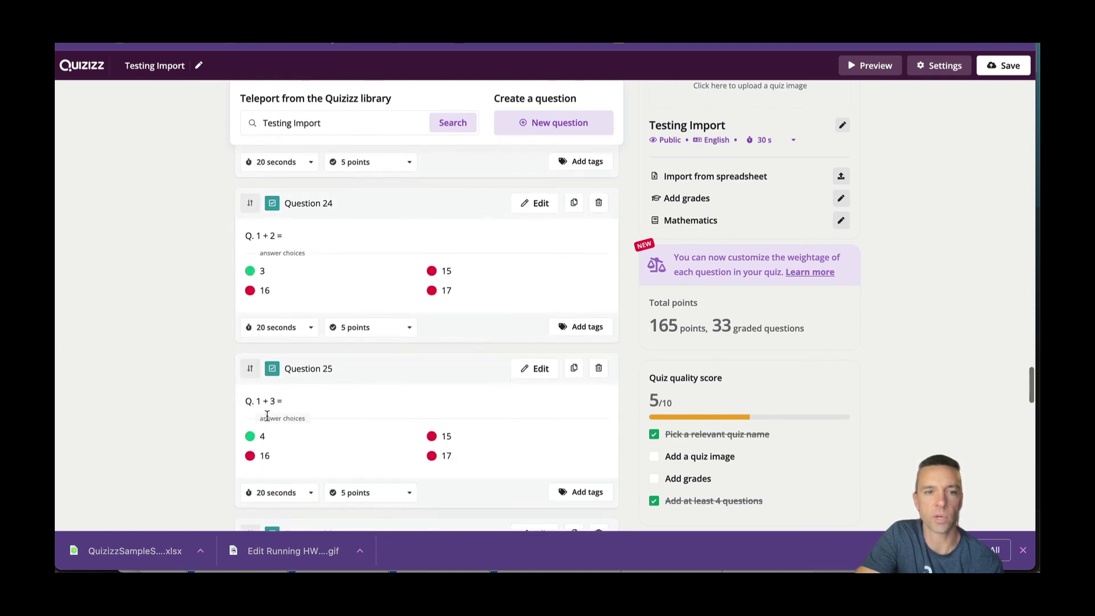
scroll(274, 416, down, 2)
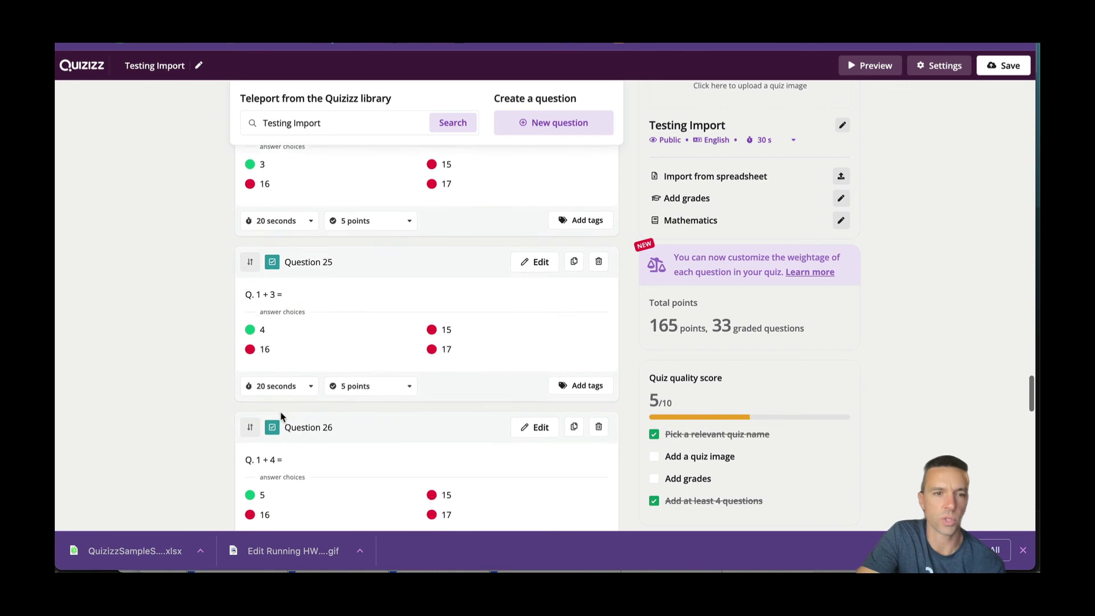
scroll(281, 416, down, 1)
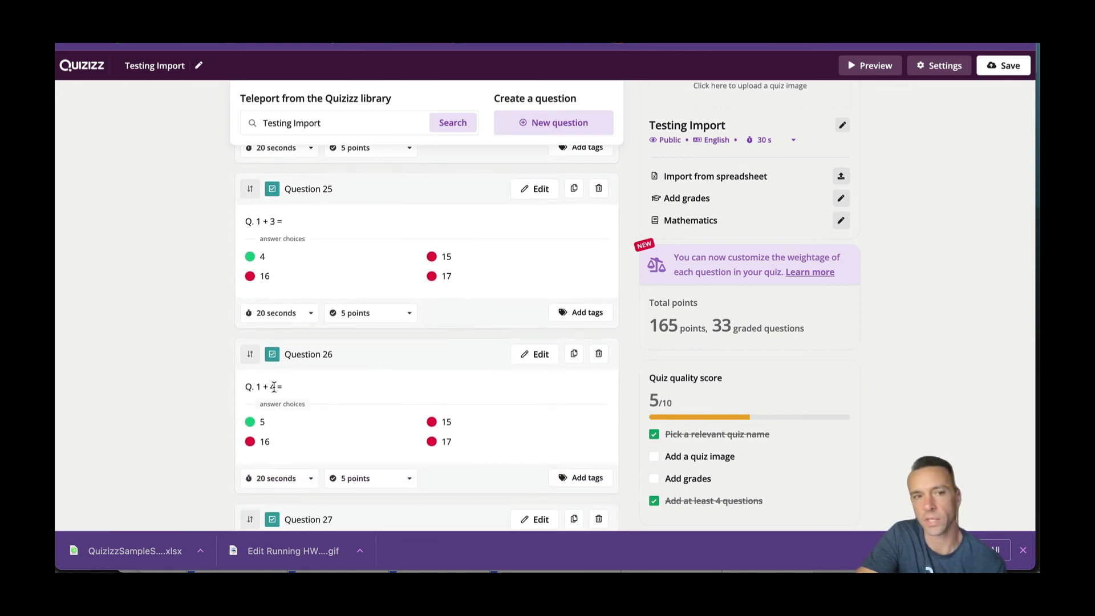
scroll(272, 365, down, 1)
scroll(260, 356, down, 3)
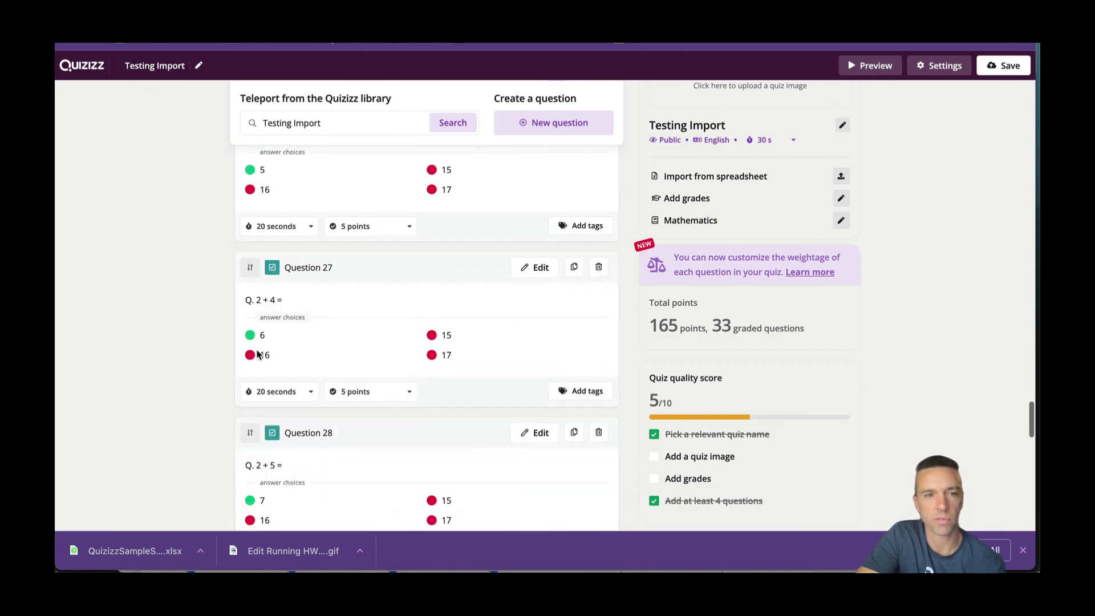
scroll(261, 347, down, 5)
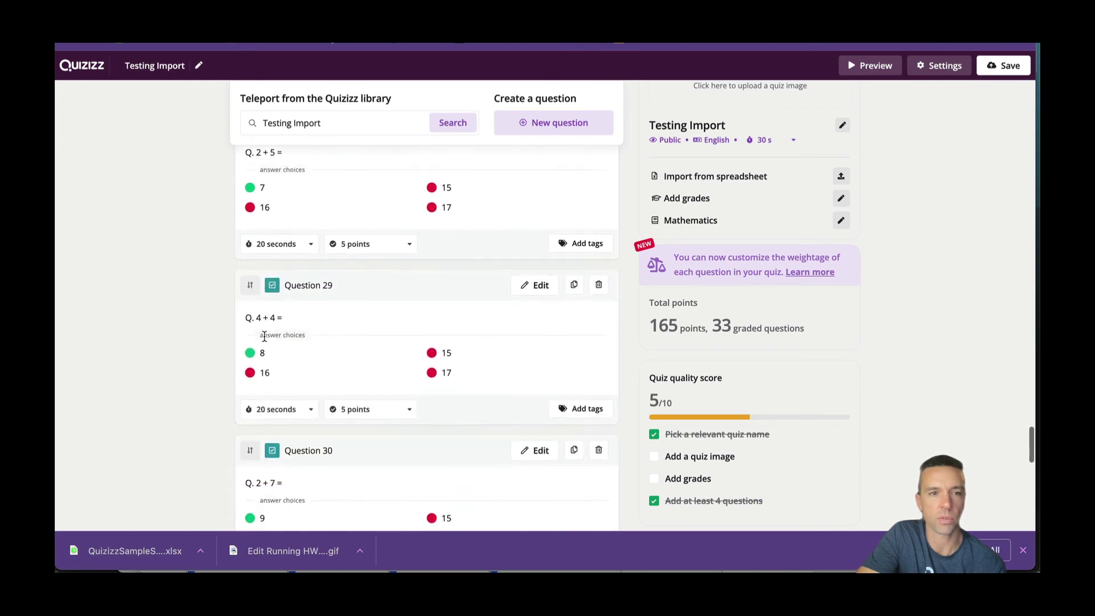
scroll(264, 337, down, 6)
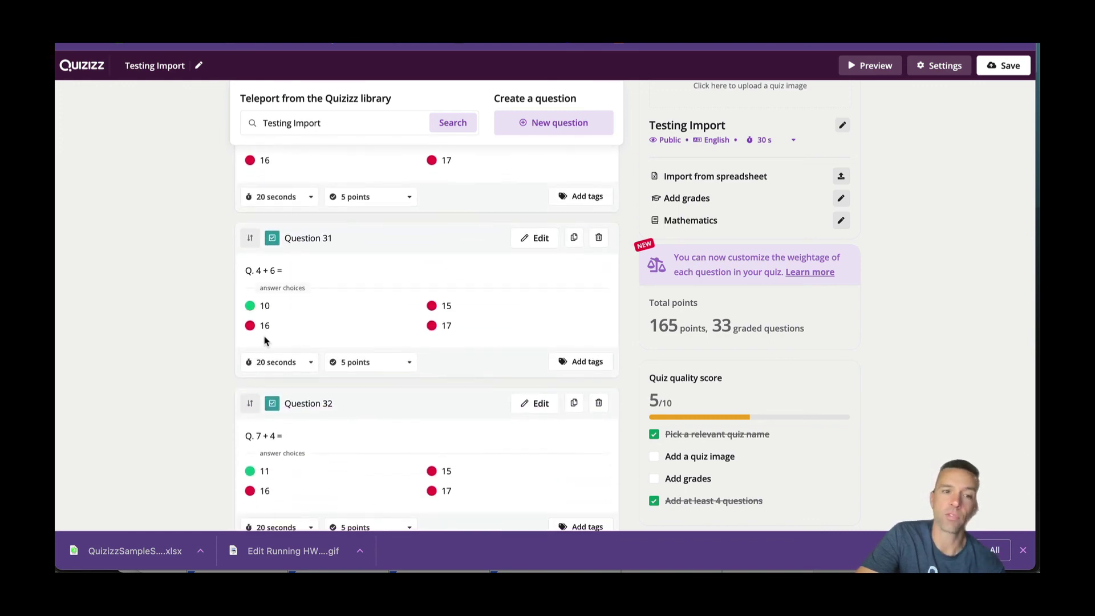